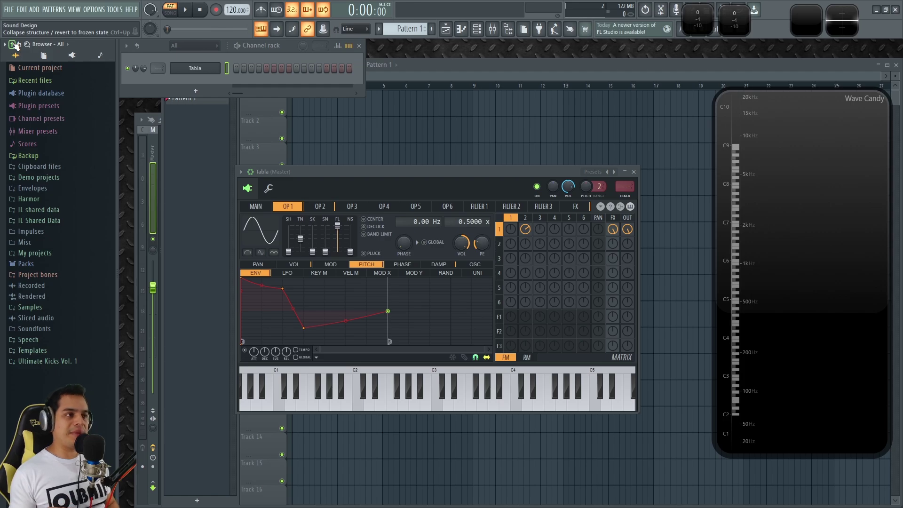
Audition the Tabla patch by playing a short run of notes across several pitches.
{"action": "key", "text": "c"}
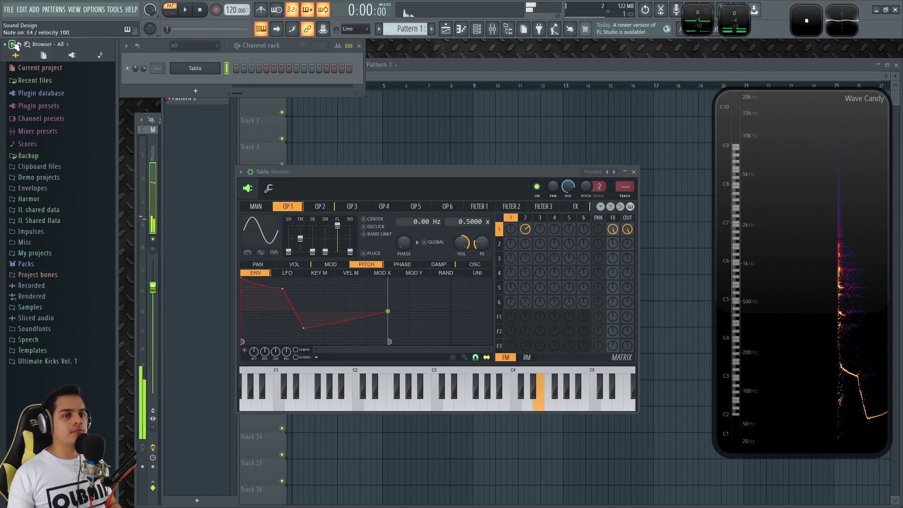
{"action": "key", "text": "w"}
{"action": "key", "text": "n"}
{"action": "key", "text": "n"}
{"action": "key", "text": "t"}
{"action": "key", "text": "r"}
{"action": "key", "text": "r"}
{"action": "key", "text": "t"}
{"action": "key", "text": "r"}
{"action": "key", "text": "e"}
{"action": "key", "text": "w"}
{"action": "key", "text": "c"}
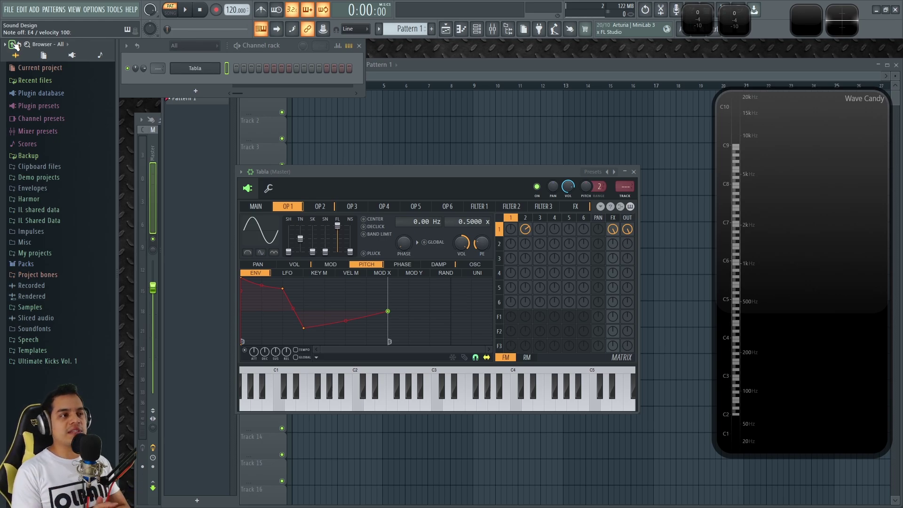
Save the project, and reposition and enlarge the Tabla synth window with operator 1 shown.
{"action": "key", "text": "ctrl+s"}
{"action": "left_click_drag", "start_coordinate": [372, 173], "coordinate": [374, 131]}
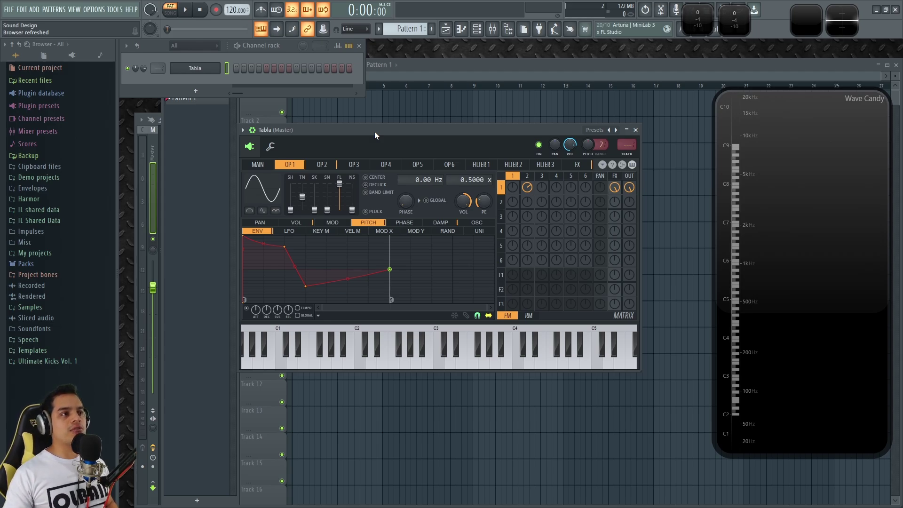
{"action": "left_click_drag", "start_coordinate": [375, 136], "coordinate": [375, 114]}
{"action": "left_click_drag", "start_coordinate": [309, 106], "coordinate": [337, 109]}
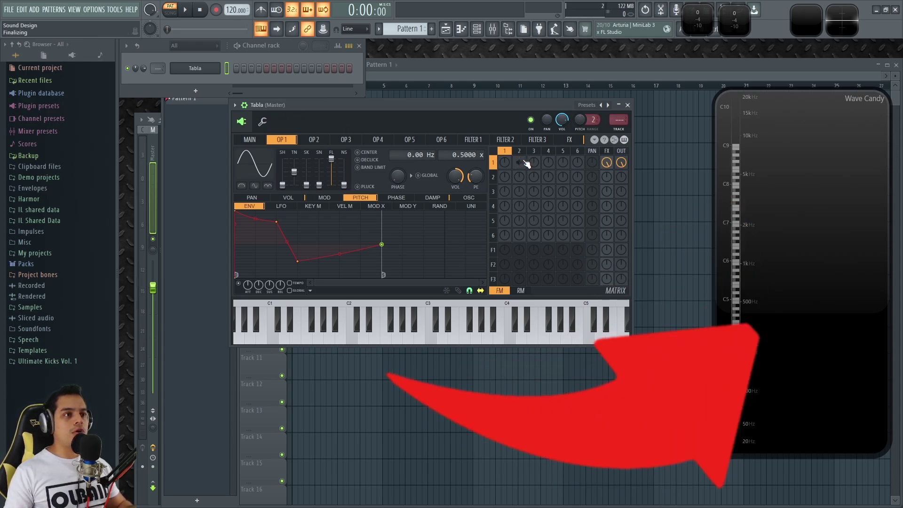
{"action": "left_click_drag", "start_coordinate": [487, 104], "coordinate": [501, 104]}
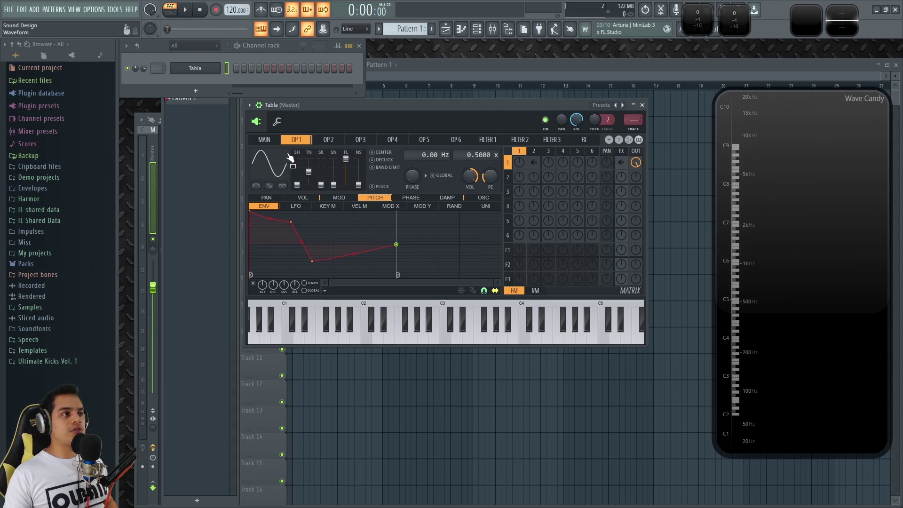
{"action": "left_click", "coordinate": [267, 140]}
{"action": "left_click", "coordinate": [297, 140]}
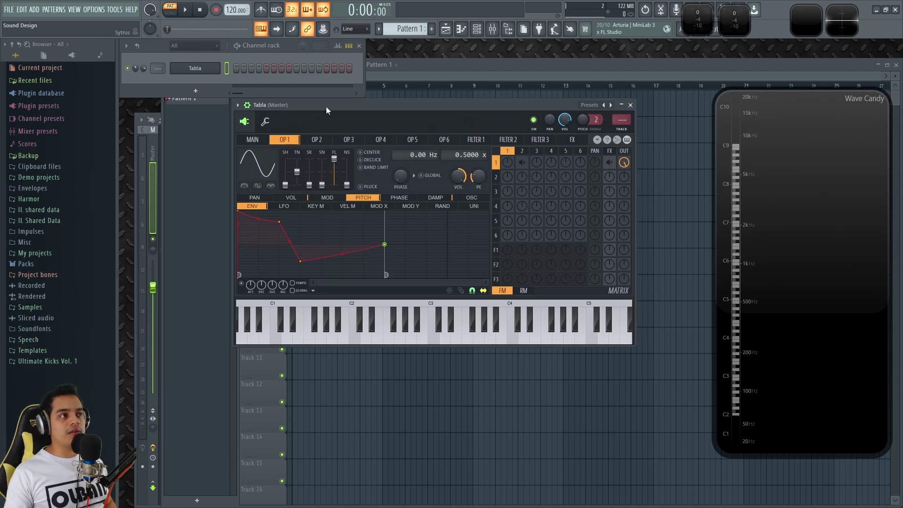
{"action": "left_click_drag", "start_coordinate": [329, 106], "coordinate": [271, 92]}
{"action": "left_click_drag", "start_coordinate": [590, 332], "coordinate": [696, 404]}
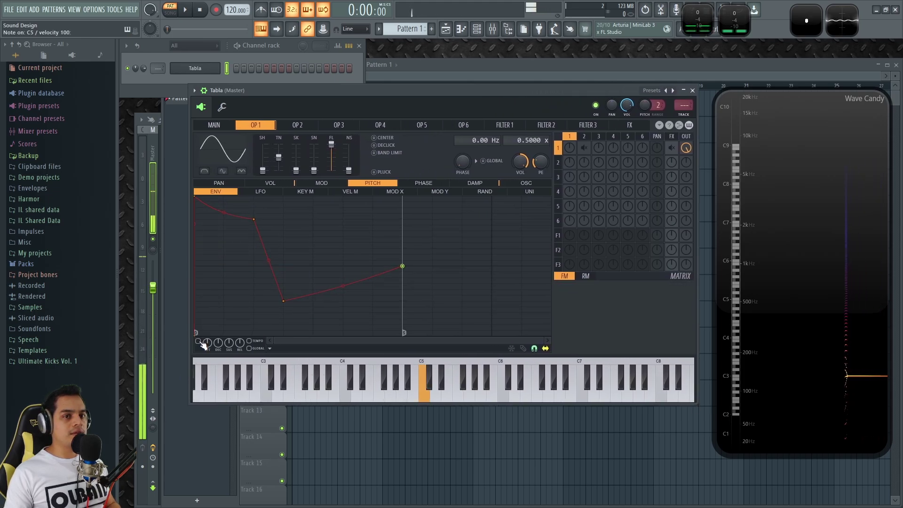
Try frequency ratios of 2 and 1 on operator 1, and return the ratio to 0.5.
{"action": "double_click", "coordinate": [838, 17]}
{"action": "double_click", "coordinate": [397, 88]}
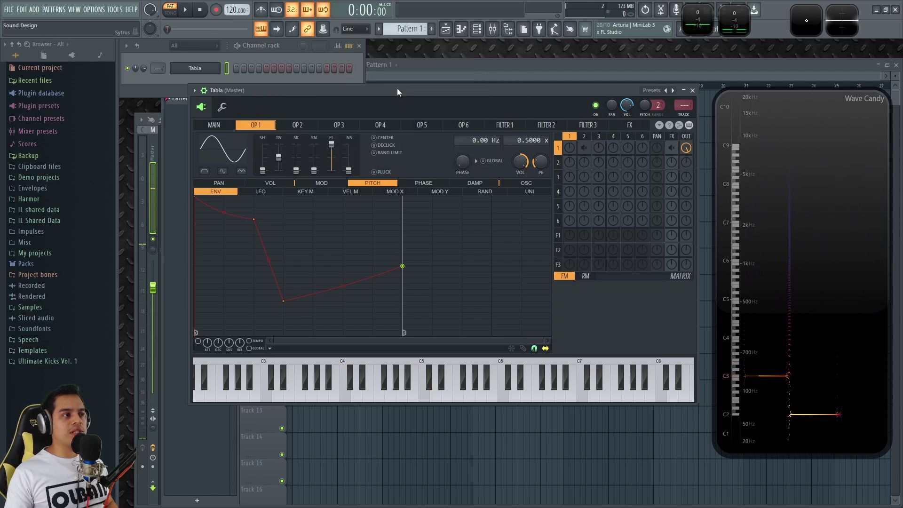
{"action": "scroll", "coordinate": [530, 140], "scroll_direction": "up", "scroll_amount": 1}
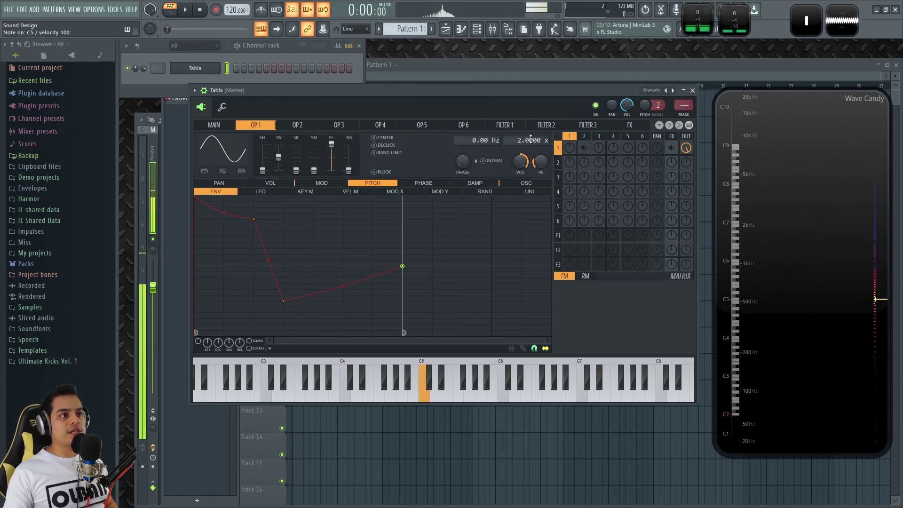
{"action": "scroll", "coordinate": [529, 141], "scroll_direction": "up", "scroll_amount": 1}
{"action": "scroll", "coordinate": [529, 141], "scroll_direction": "down", "scroll_amount": 1}
{"action": "scroll", "coordinate": [529, 141], "scroll_direction": "down", "scroll_amount": 2}
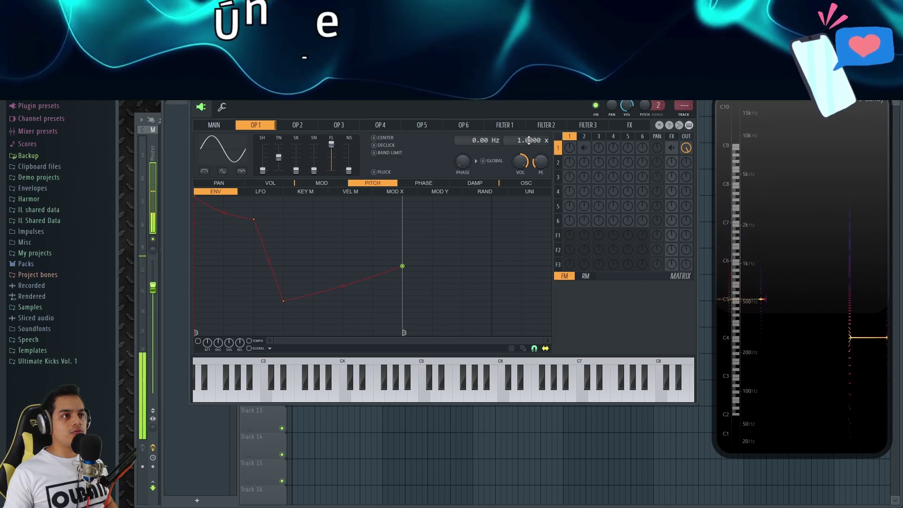
{"action": "left_click_drag", "start_coordinate": [529, 142], "coordinate": [529, 137]}
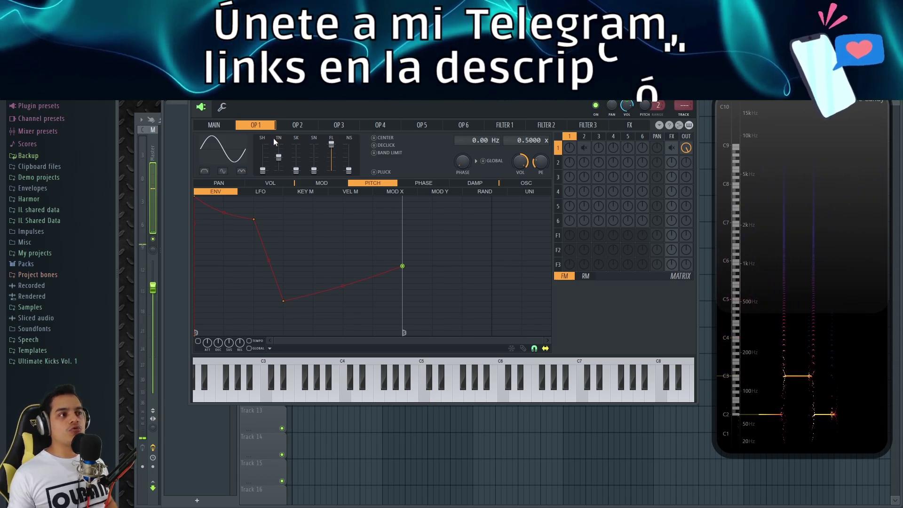
Show operator 1's volume envelope and audition its decay with repeated notes.
{"action": "left_click", "coordinate": [271, 182]}
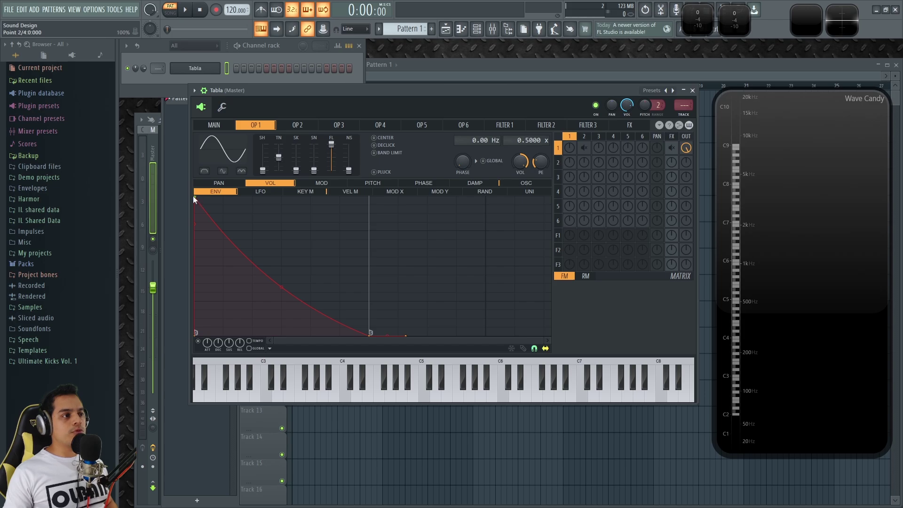
{"action": "key", "text": "q"}
{"action": "key", "text": "q"}
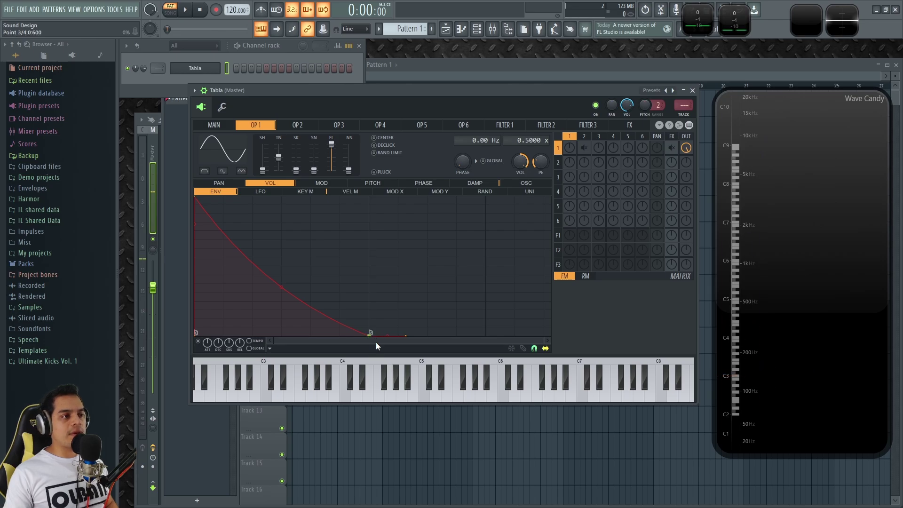
{"action": "key", "text": "q"}
{"action": "key", "text": "q"}
{"action": "key", "text": "q"}
{"action": "key", "text": "q"}
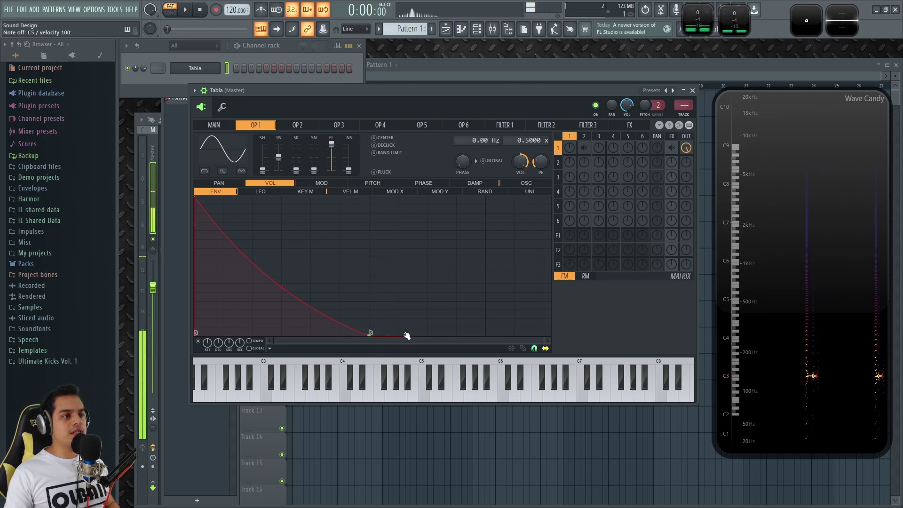
{"action": "key", "text": "q"}
Move the last point of operator 1's volume envelope slightly earlier and audition the result.
{"action": "mouse_move", "coordinate": [405, 335]}
{"action": "left_mouse_down"}
{"action": "mouse_move", "coordinate": [486, 336]}
{"action": "mouse_move", "coordinate": [398, 336]}
{"action": "left_mouse_up"}
{"action": "key", "text": "q"}
{"action": "key", "text": "q"}
{"action": "key", "text": "z"}
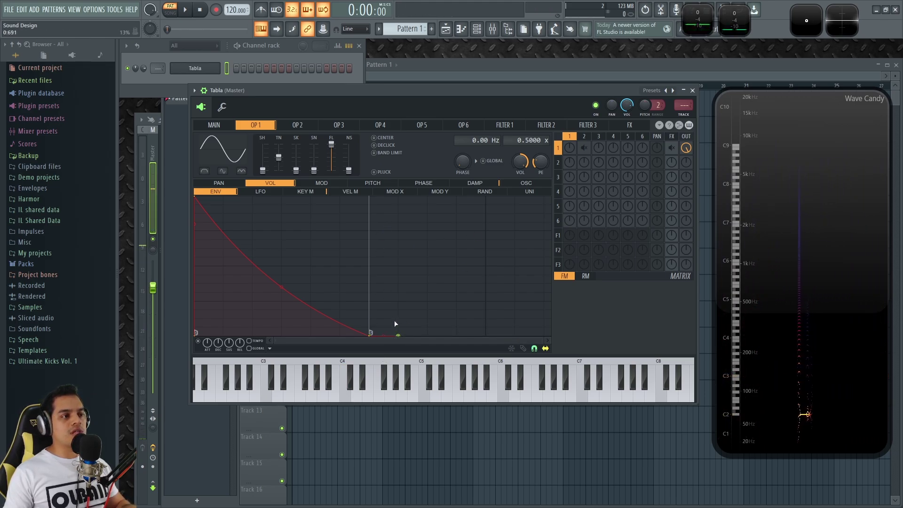
Show operator 1's pitch envelope and audition its pitch sweep on low and high notes.
{"action": "left_click", "coordinate": [382, 184]}
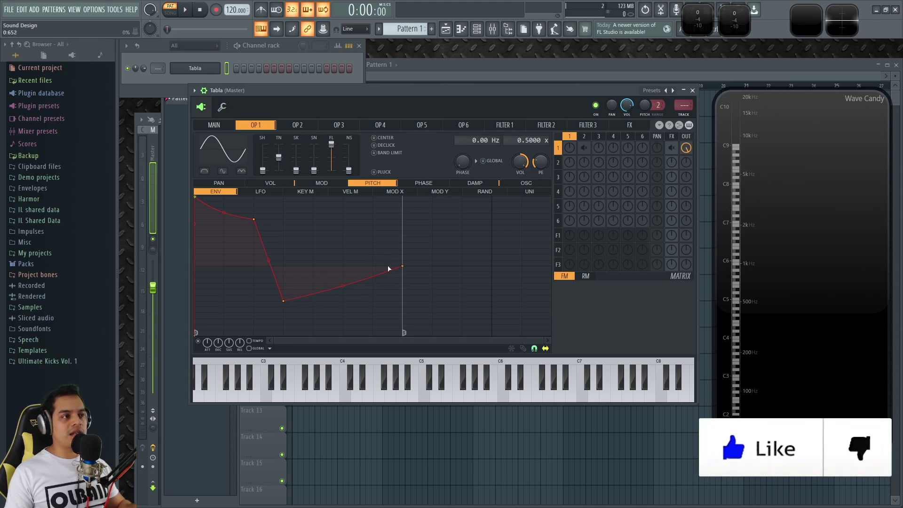
{"action": "key", "text": "z"}
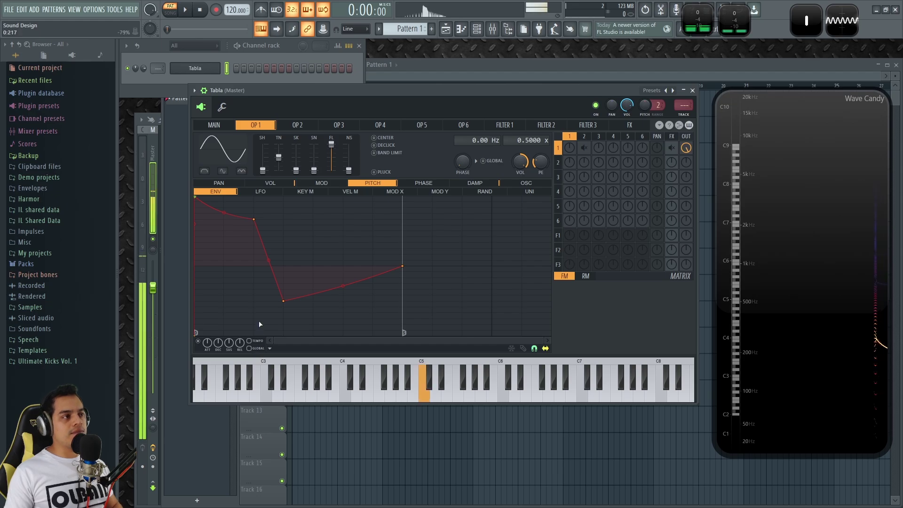
{"action": "key", "text": "z"}
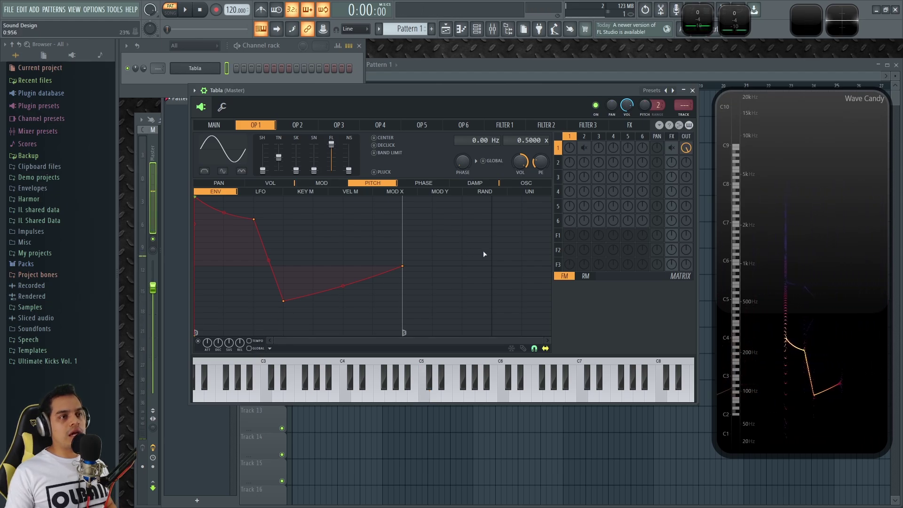
{"action": "key", "text": "z"}
{"action": "key", "text": "q"}
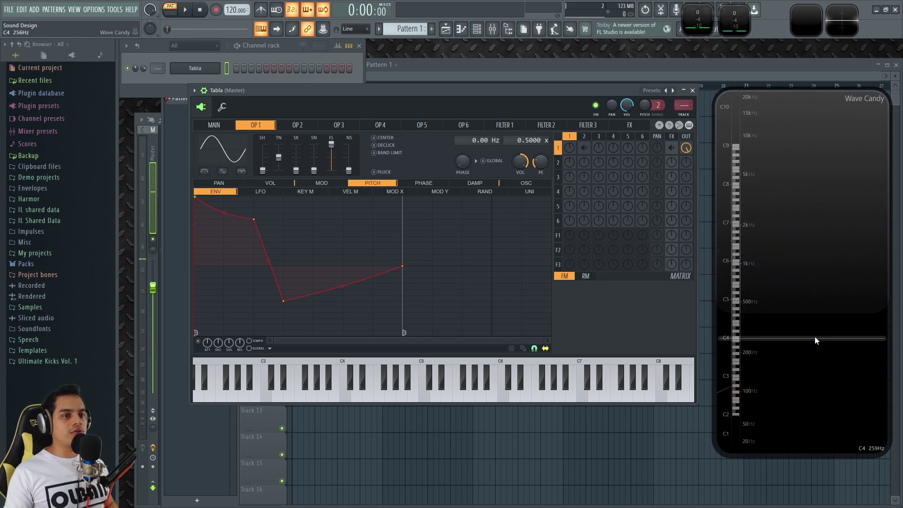
{"action": "key", "text": "z"}
{"action": "key", "text": "q"}
{"action": "key", "text": "z"}
{"action": "key", "text": "q"}
Try nudging the second point of operator 1's pitch envelope and audition it with repeated notes.
{"action": "mouse_move", "coordinate": [255, 218]}
{"action": "left_mouse_down"}
{"action": "mouse_move", "coordinate": [229, 220]}
{"action": "mouse_move", "coordinate": [223, 211]}
{"action": "mouse_move", "coordinate": [256, 209]}
{"action": "mouse_move", "coordinate": [317, 238]}
{"action": "mouse_move", "coordinate": [225, 237]}
{"action": "mouse_move", "coordinate": [259, 212]}
{"action": "mouse_move", "coordinate": [257, 221]}
{"action": "left_mouse_up"}
{"action": "key", "text": "q"}
{"action": "key", "text": "q"}
{"action": "key", "text": "q"}
{"action": "key", "text": "q"}
{"action": "key", "text": "q"}
{"action": "key", "text": "q"}
{"action": "key", "text": "q"}
{"action": "key", "text": "x"}
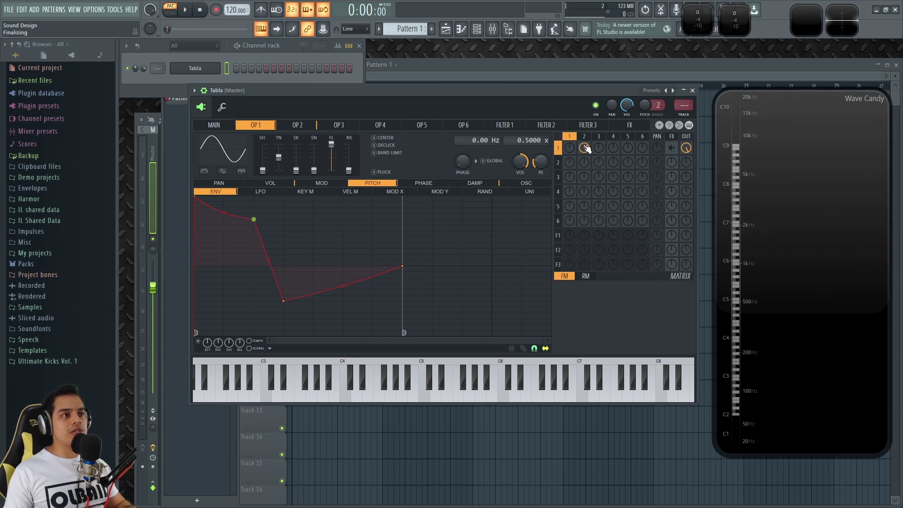
Set operator 2's frequency ratio to 2 and audition its modulation of operator 1.
{"action": "left_click", "coordinate": [298, 126]}
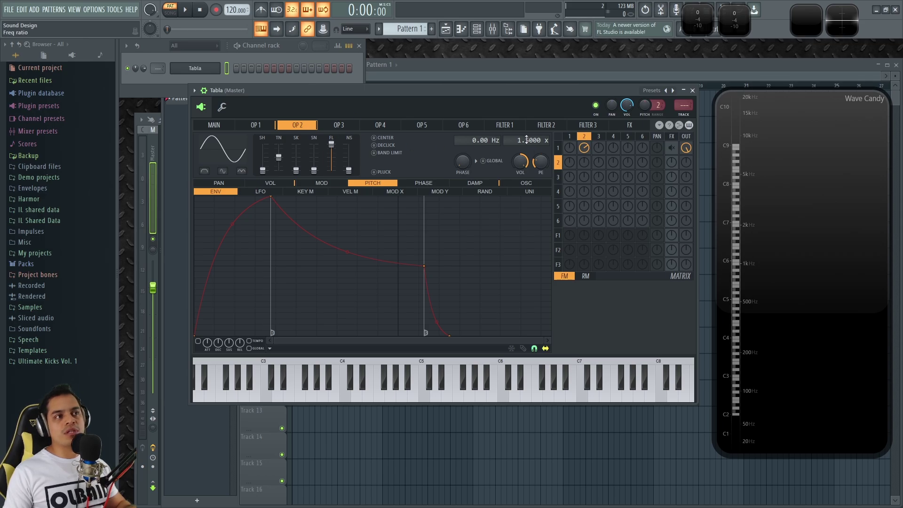
{"action": "key", "text": "q"}
{"action": "key", "text": "z"}
{"action": "key", "text": "w"}
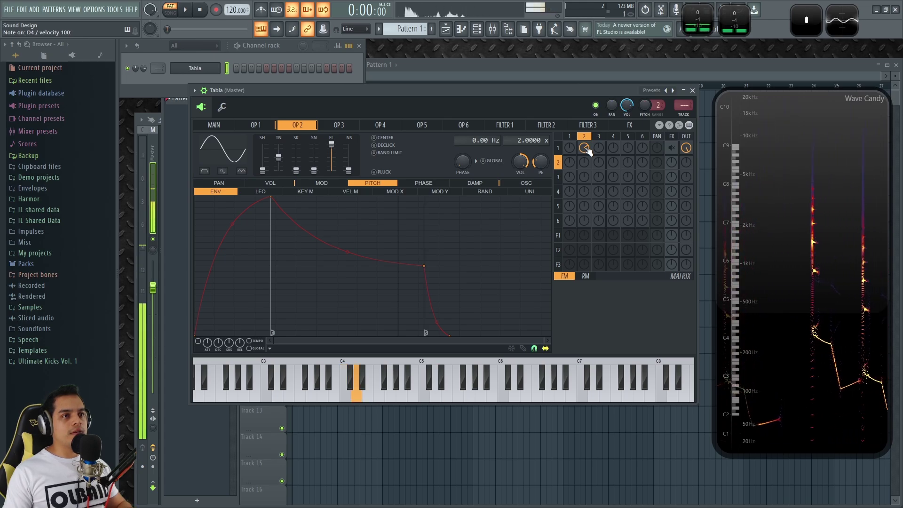
{"action": "key", "text": "w"}
{"action": "key", "text": "w"}
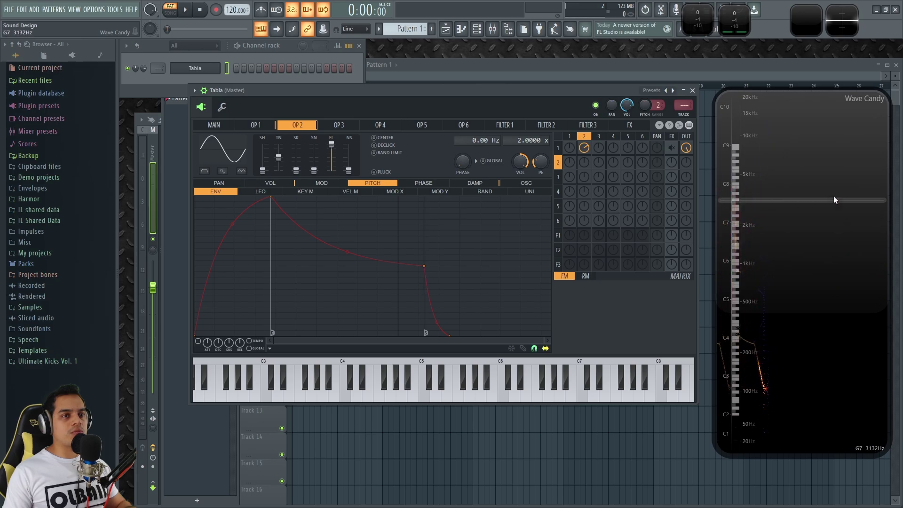
{"action": "key", "text": "x"}
{"action": "key", "text": "x"}
Try raising operator 2's frequency ratio to about 2.4 and audition notes with it.
{"action": "left_click_drag", "start_coordinate": [517, 146], "coordinate": [526, 136]}
{"action": "key", "text": "x"}
{"action": "key", "text": "x"}
{"action": "key", "text": "x"}
{"action": "key", "text": "x"}
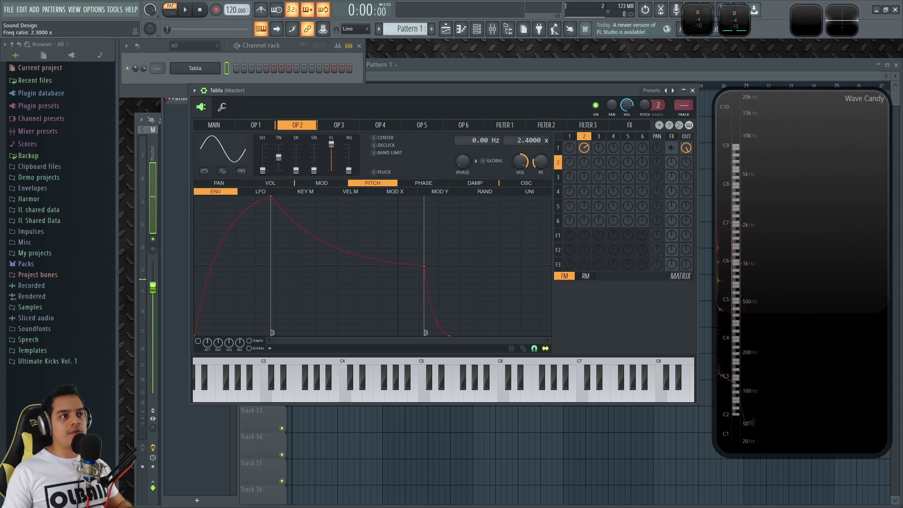
{"action": "key", "text": "x"}
{"action": "key", "text": "w"}
{"action": "key", "text": "x"}
Return operator 2's frequency ratio to 2 and audition the sound.
{"action": "mouse_move", "coordinate": [525, 140]}
{"action": "left_mouse_down"}
{"action": "mouse_move", "coordinate": [526, 149]}
{"action": "mouse_move", "coordinate": [526, 137]}
{"action": "left_mouse_up"}
{"action": "key", "text": "x"}
{"action": "key", "text": "x"}
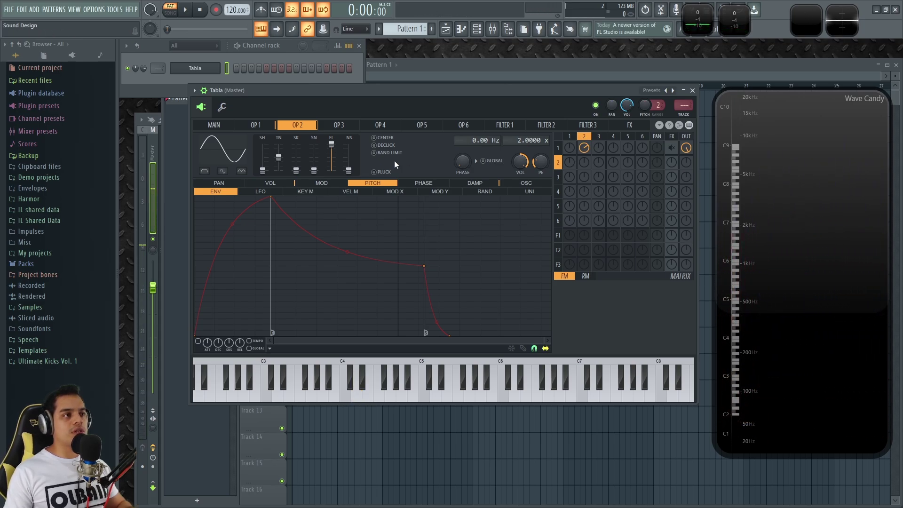
{"action": "key", "text": "x"}
{"action": "key", "text": "x"}
{"action": "key", "text": "x"}
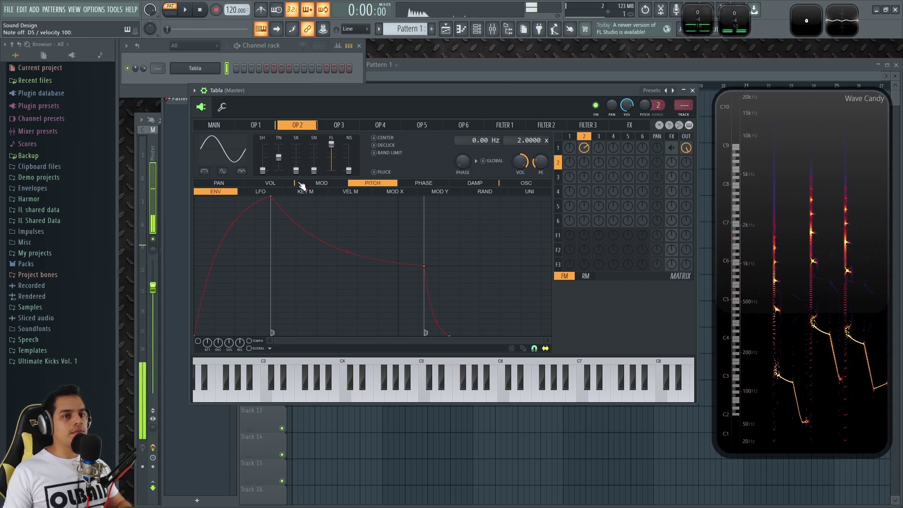
Show operator 2's volume envelope and audition its effect on the attack.
{"action": "left_click", "coordinate": [287, 183]}
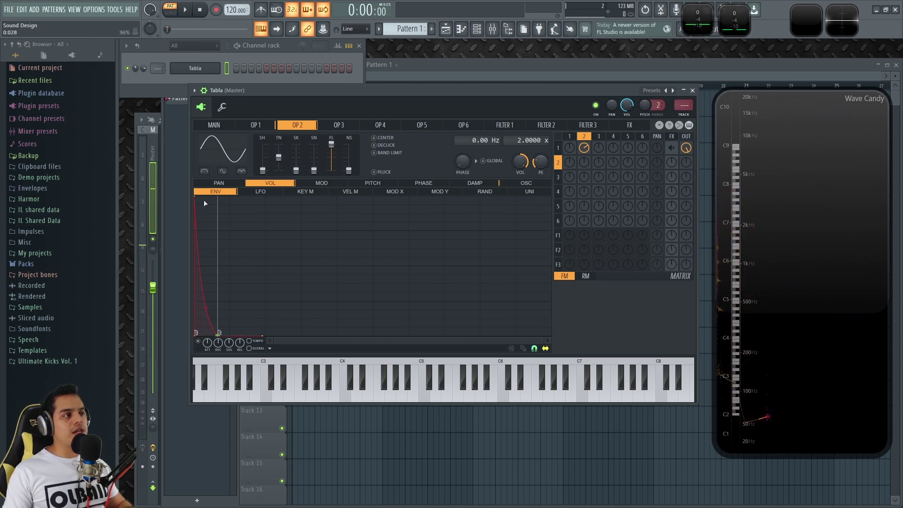
{"action": "key", "text": "x"}
{"action": "key", "text": "x"}
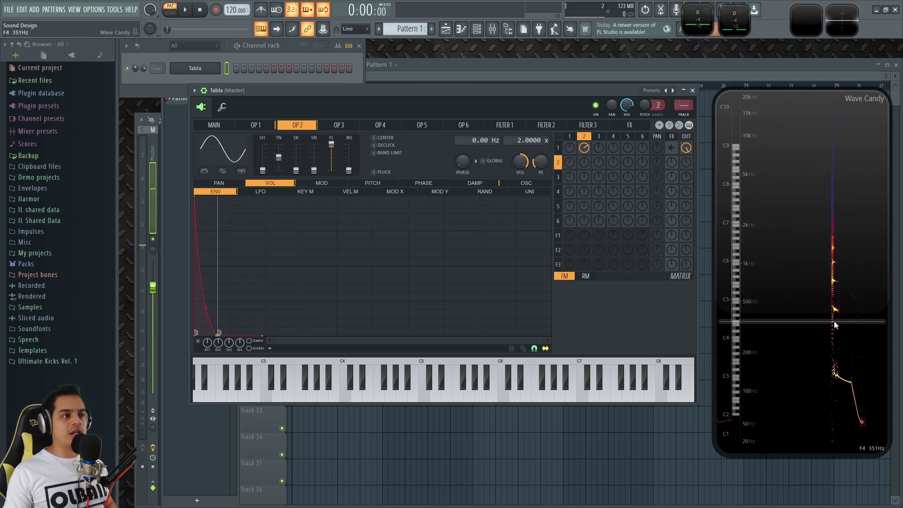
Try a long, high decay on operator 2's volume envelope, audition it, and pull the point back to a short decay down to zero.
{"action": "left_click_drag", "start_coordinate": [218, 332], "coordinate": [375, 250]}
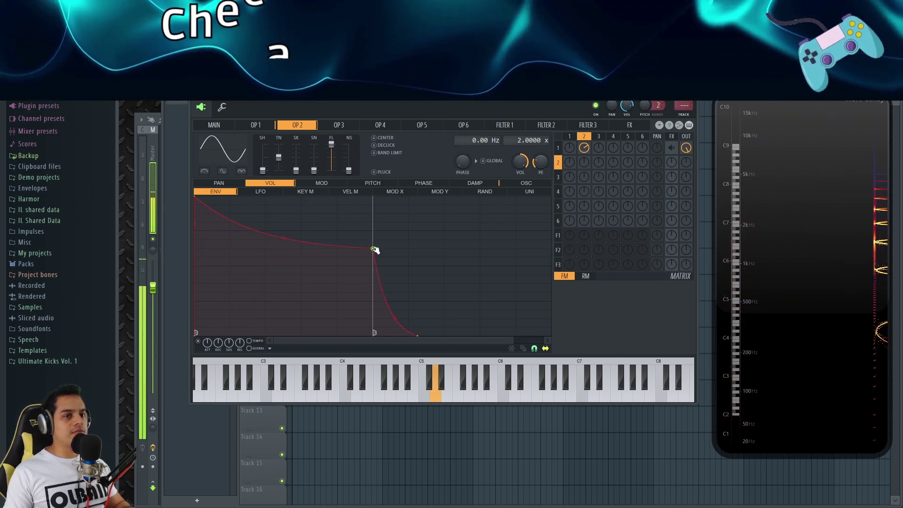
{"action": "key", "text": "x"}
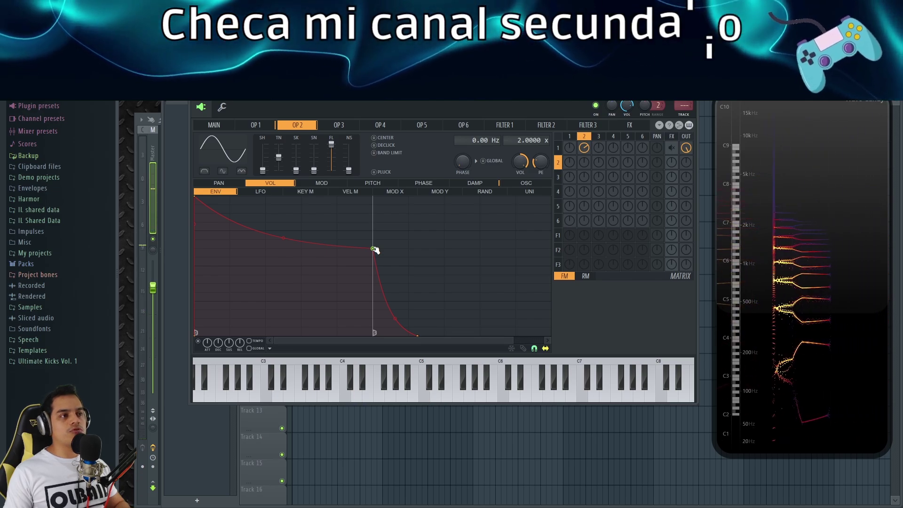
{"action": "key", "text": "y"}
{"action": "key", "text": "e"}
{"action": "key", "text": "w"}
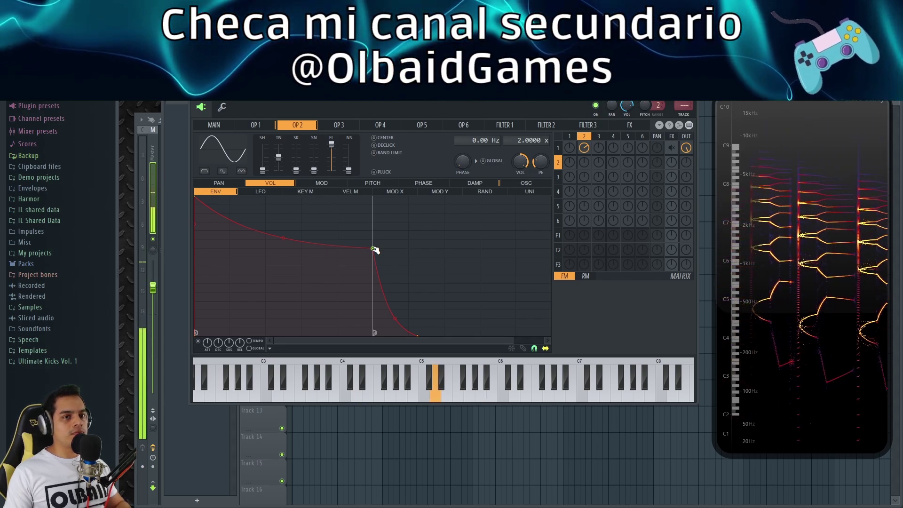
{"action": "left_click_drag", "start_coordinate": [375, 250], "coordinate": [301, 323]}
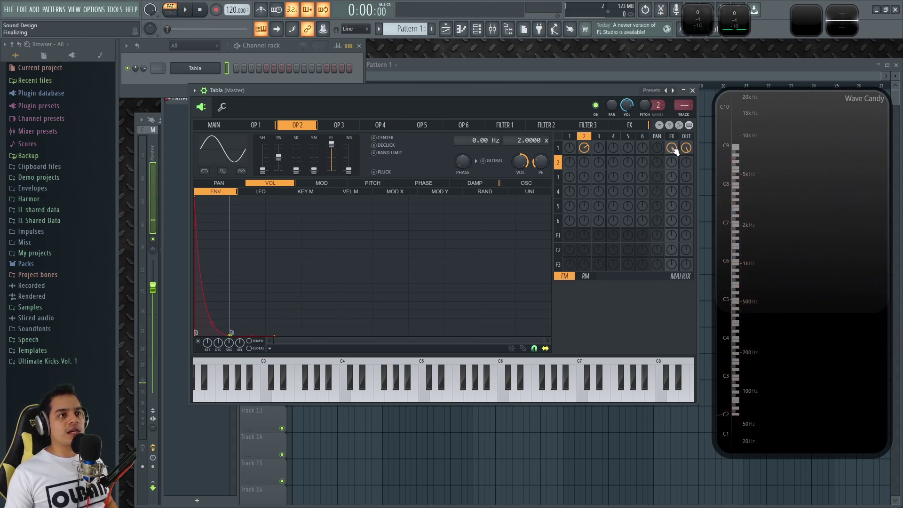
Try a higher reverb level in the effects section, compare the reverb off and on, and lower its level back.
{"action": "left_click", "coordinate": [627, 126]}
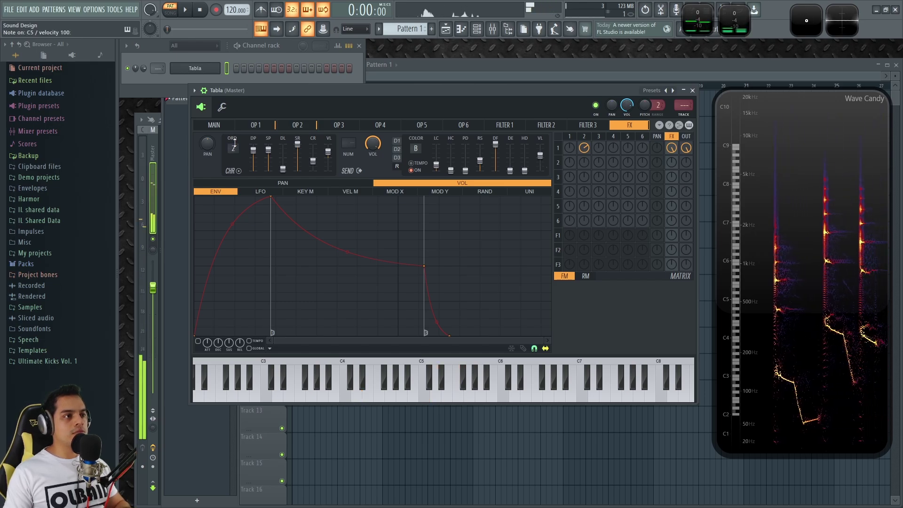
{"action": "left_click_drag", "start_coordinate": [540, 155], "coordinate": [540, 143]}
{"action": "left_click", "coordinate": [414, 172]}
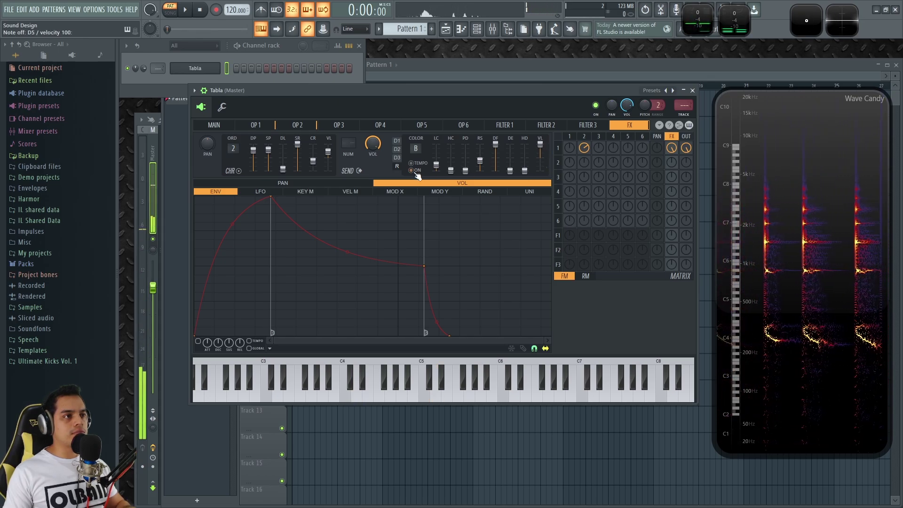
{"action": "left_click", "coordinate": [415, 170]}
{"action": "left_click_drag", "start_coordinate": [540, 144], "coordinate": [541, 155]}
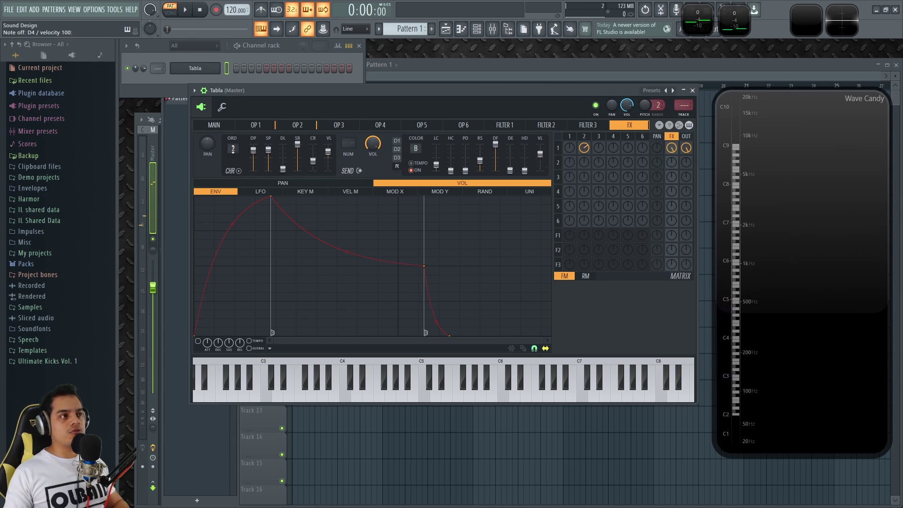
Audition the tabla sound with a short run of notes.
{"action": "key", "text": "c"}
{"action": "key", "text": "w"}
{"action": "key", "text": "e"}
{"action": "key", "text": "c"}
{"action": "key", "text": "w"}
{"action": "key", "text": "w"}
{"action": "key", "text": "x"}
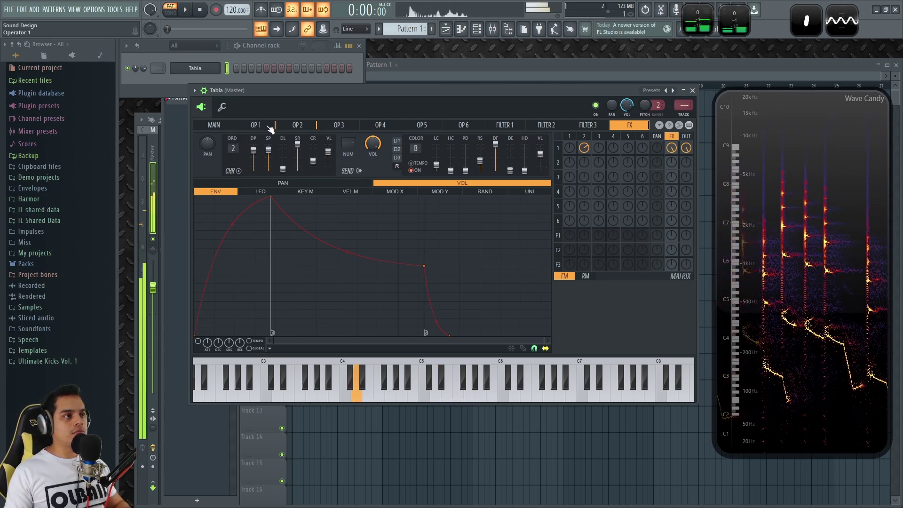
Switch off operator 1's pitch envelope and audition the sound without it on high and low notes.
{"action": "left_click", "coordinate": [269, 126]}
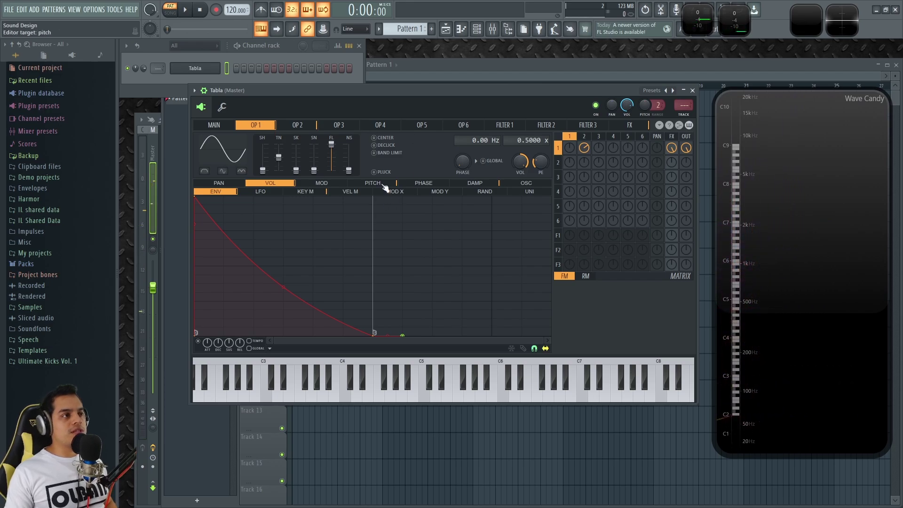
{"action": "left_click", "coordinate": [381, 184]}
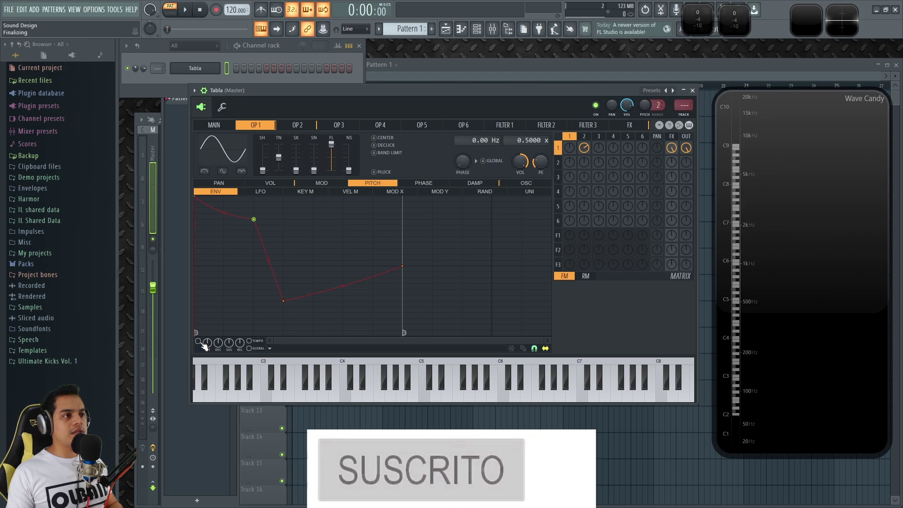
{"action": "key", "text": "c"}
{"action": "key", "text": "w"}
{"action": "key", "text": "t"}
{"action": "key", "text": "i"}
{"action": "key", "text": "e"}
{"action": "key", "text": "w"}
{"action": "key", "text": "c"}
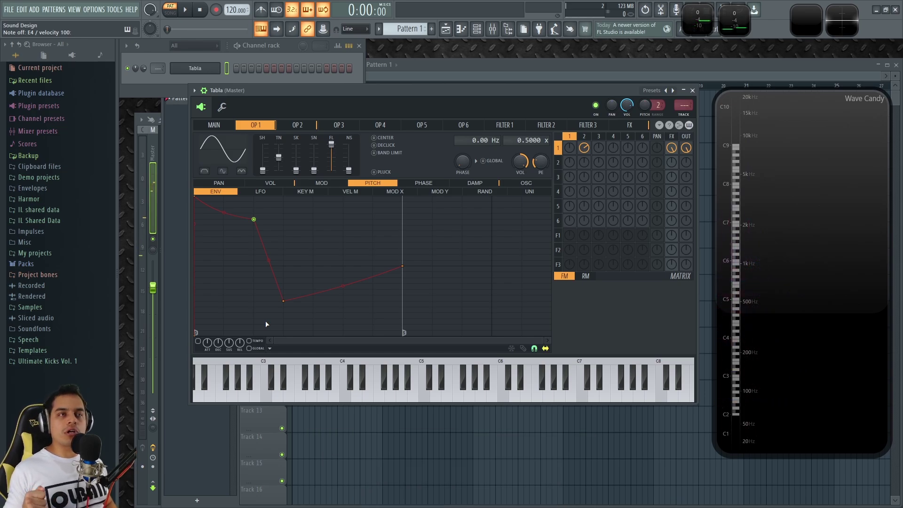
{"action": "key", "text": "x"}
{"action": "key", "text": "c"}
{"action": "key", "text": "z"}
{"action": "key", "text": "z"}
{"action": "key", "text": "b"}
{"action": "key", "text": "x"}
{"action": "key", "text": "c"}
{"action": "key", "text": "c"}
{"action": "key", "text": "v"}
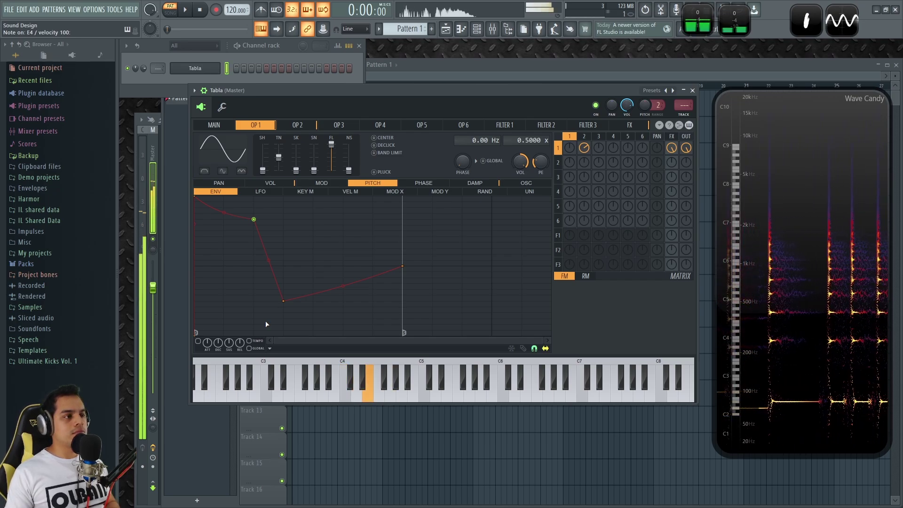
{"action": "key", "text": "z"}
{"action": "key", "text": "x"}
Switch operator 1's pitch envelope back on and audition the pitch movement again.
{"action": "left_click", "coordinate": [199, 341]}
{"action": "key", "text": "x"}
{"action": "key", "text": "v"}
{"action": "key", "text": "e"}
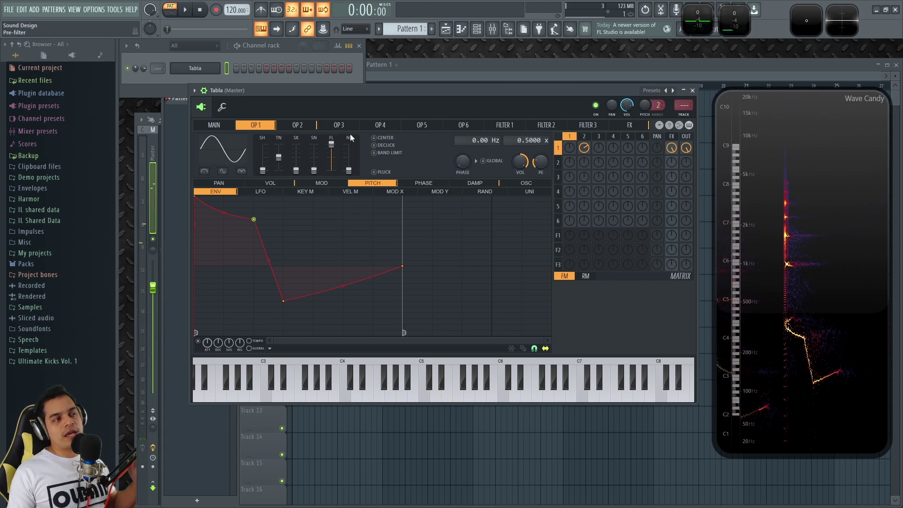
Switch to Vital, set oscillator 1 to the Basic Shapes wavetable transposed to -12, and audition it.
{"action": "left_click_drag", "start_coordinate": [392, 90], "coordinate": [402, 86]}
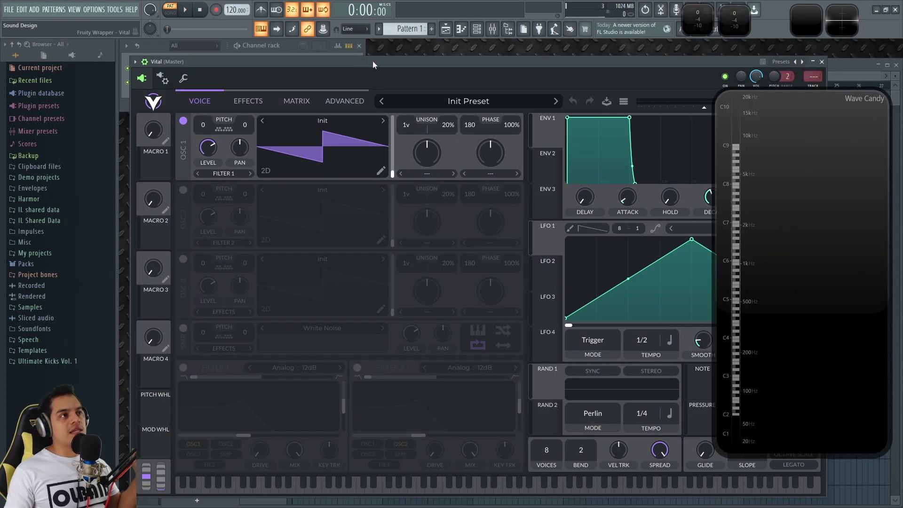
{"action": "left_click_drag", "start_coordinate": [373, 60], "coordinate": [368, 61]}
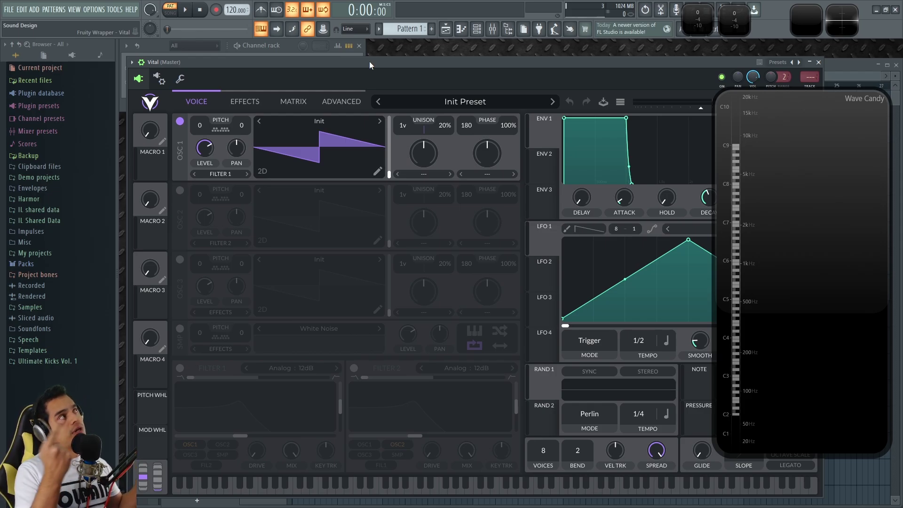
{"action": "left_click", "coordinate": [379, 122]}
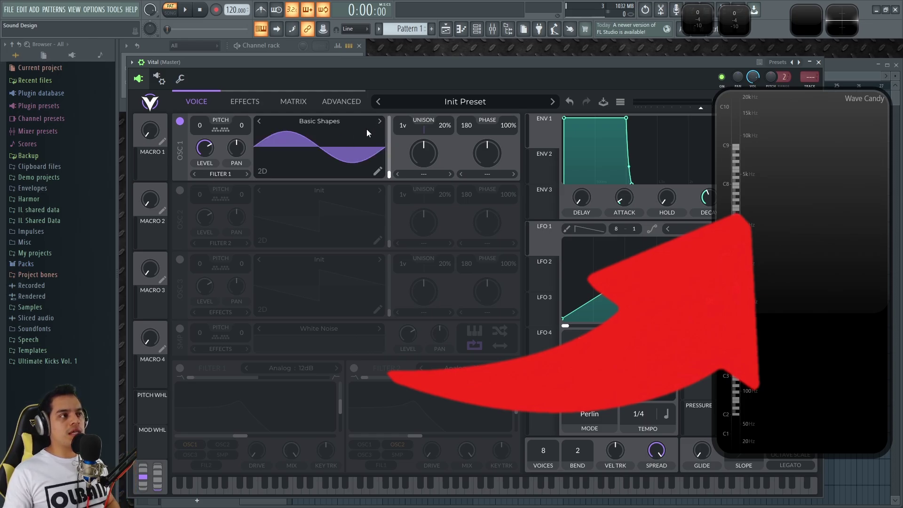
{"action": "key", "text": "q"}
{"action": "key", "text": "x"}
{"action": "left_click_drag", "start_coordinate": [198, 126], "coordinate": [203, 146]}
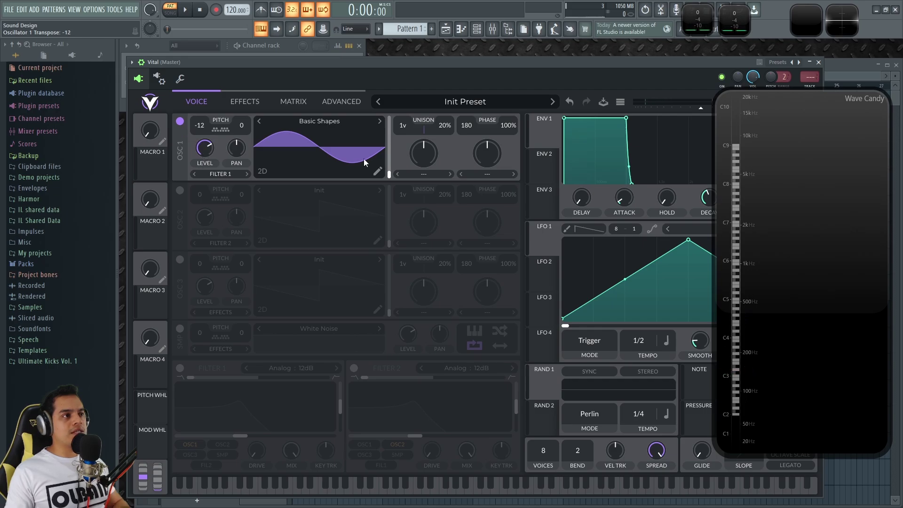
{"action": "key", "text": "x"}
{"action": "key", "text": "r"}
{"action": "key", "text": "q"}
{"action": "key", "text": "x"}
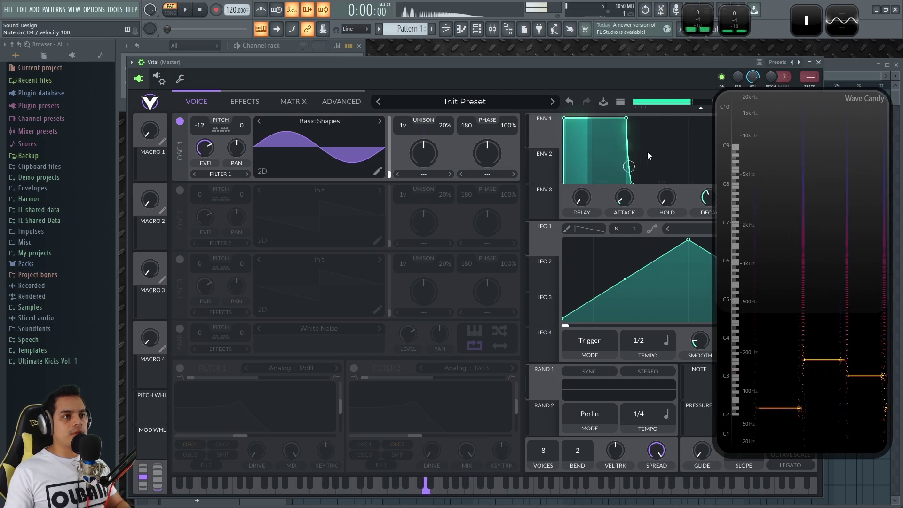
Lower envelope 1's sustain to zero and audition the decaying sound, keeping the Wave Candy analyzer in view.
{"action": "left_click_drag", "start_coordinate": [743, 162], "coordinate": [841, 165]}
{"action": "left_click_drag", "start_coordinate": [753, 199], "coordinate": [739, 288]}
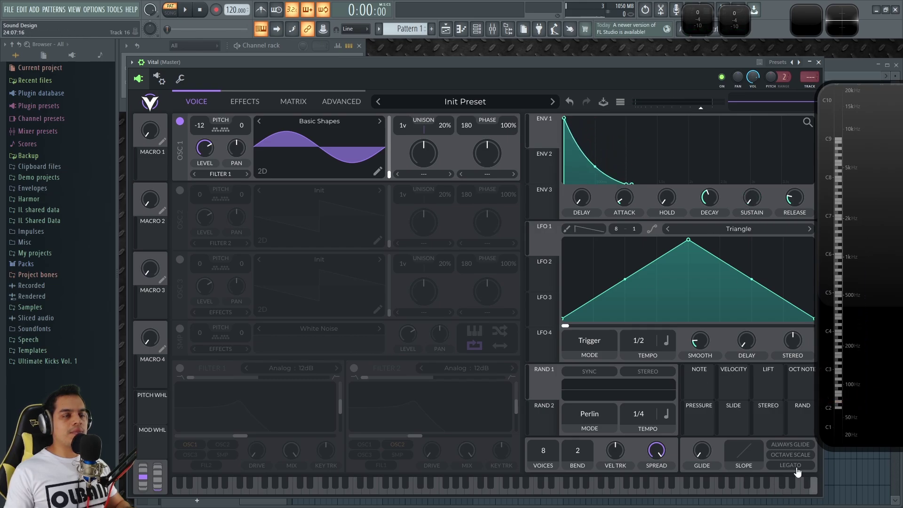
{"action": "key", "text": "x"}
{"action": "key", "text": "r"}
{"action": "left_click_drag", "start_coordinate": [845, 201], "coordinate": [718, 204]}
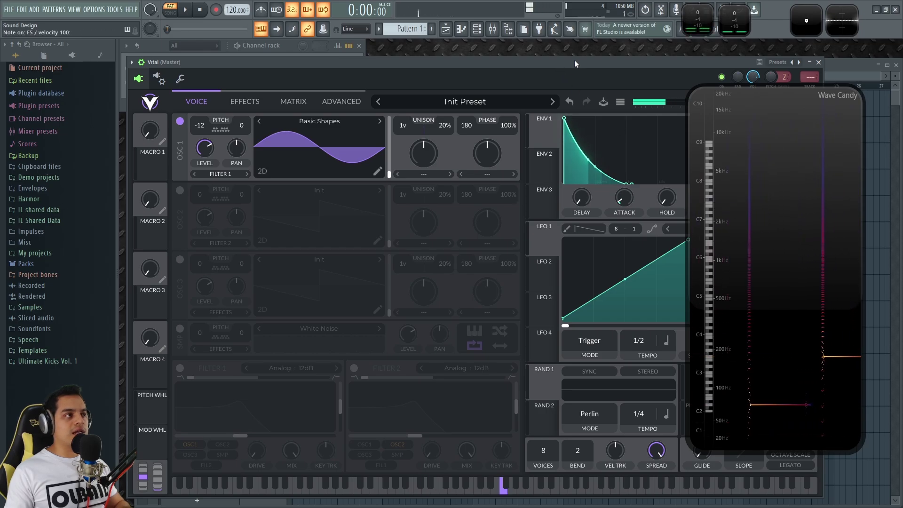
{"action": "left_click_drag", "start_coordinate": [357, 60], "coordinate": [358, 55]}
{"action": "left_click_drag", "start_coordinate": [726, 234], "coordinate": [744, 235]}
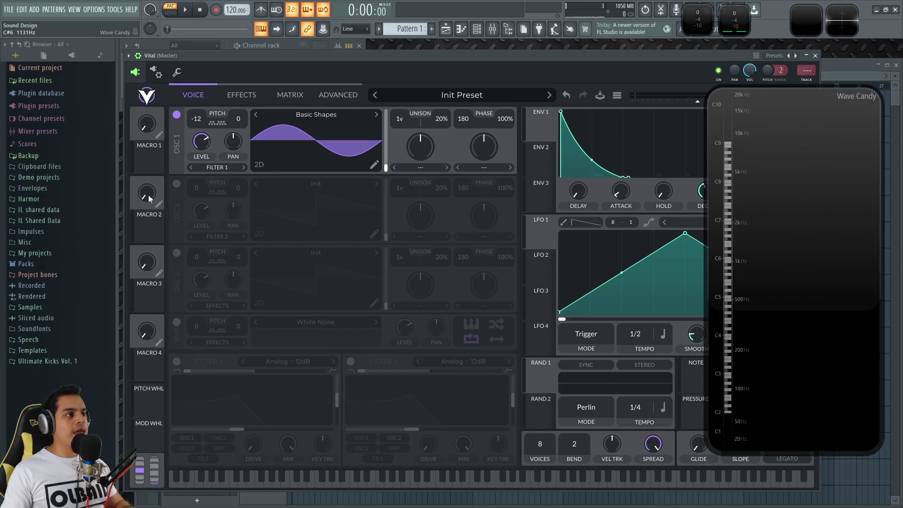
Enable oscillator 2 with Basic Shapes transposed to 12 at zero level, and set oscillator 1's phase distortion to FM <- Osc 2.
{"action": "left_click", "coordinate": [176, 184]}
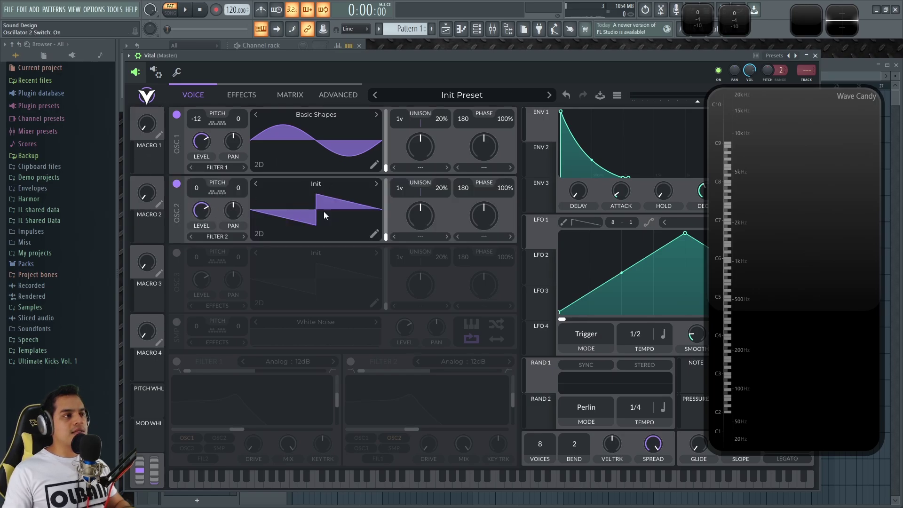
{"action": "left_click", "coordinate": [376, 184]}
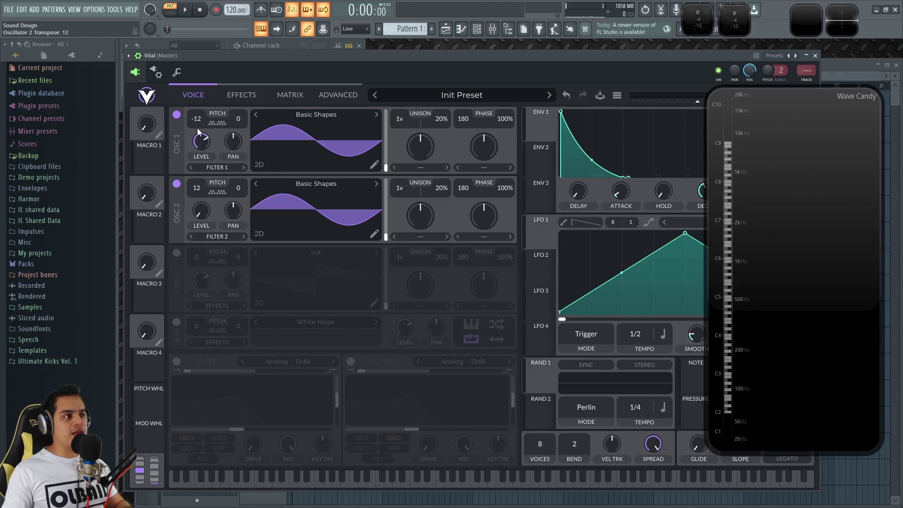
{"action": "left_click", "coordinate": [484, 169]}
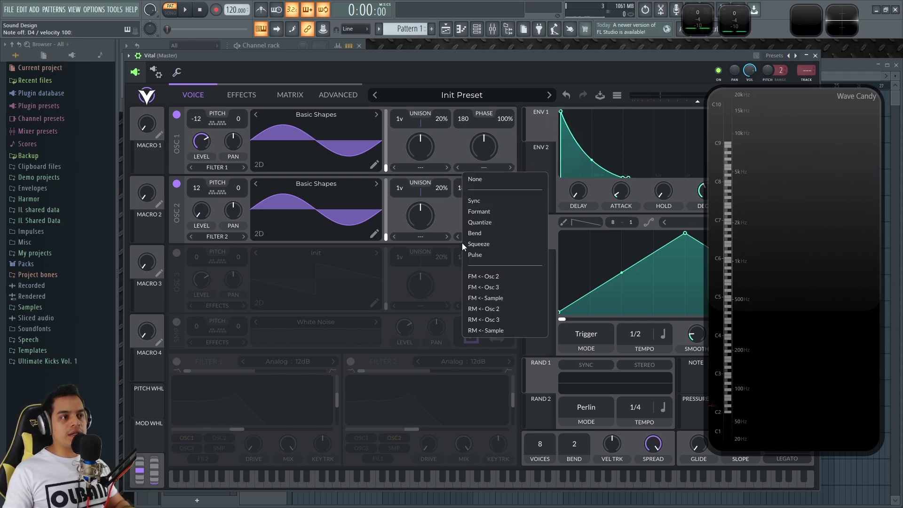
{"action": "left_click", "coordinate": [484, 276]}
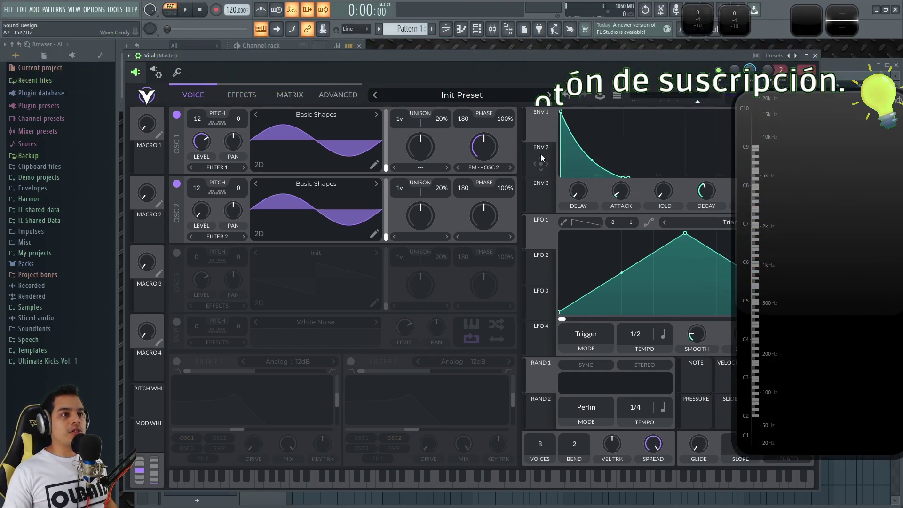
Assign envelope 2 to oscillator 1's FM amount and give that envelope zero sustain and a very short decay.
{"action": "left_click_drag", "start_coordinate": [542, 163], "coordinate": [484, 147]}
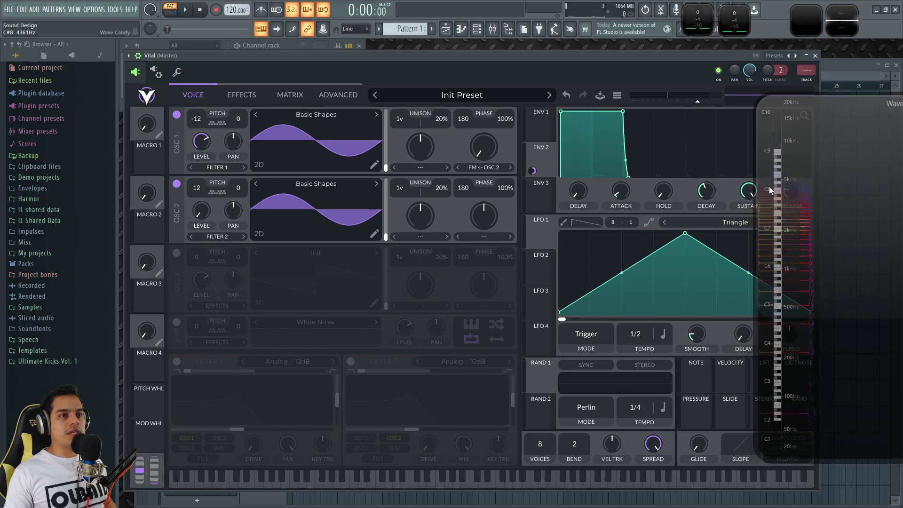
{"action": "left_click_drag", "start_coordinate": [750, 190], "coordinate": [758, 293]}
{"action": "left_click_drag", "start_coordinate": [710, 200], "coordinate": [714, 194]}
{"action": "left_click_drag", "start_coordinate": [857, 207], "coordinate": [790, 210]}
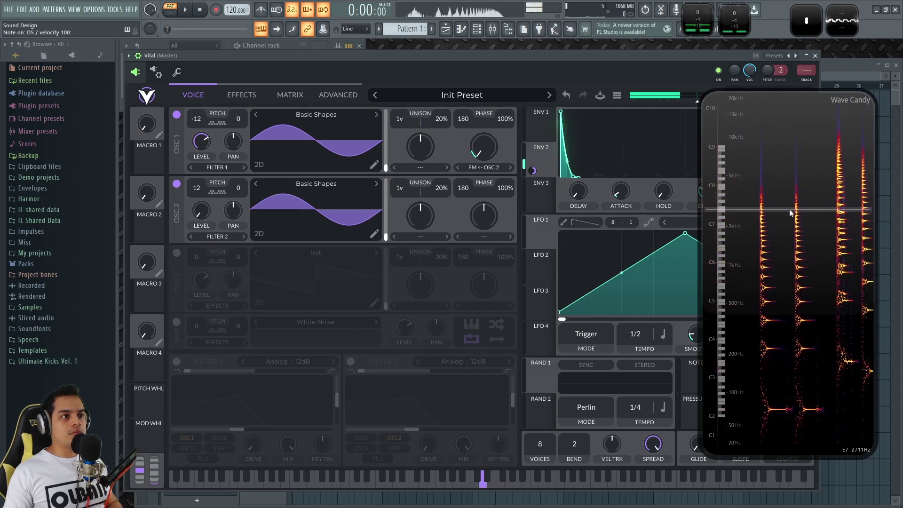
{"action": "left_click_drag", "start_coordinate": [778, 209], "coordinate": [810, 210]}
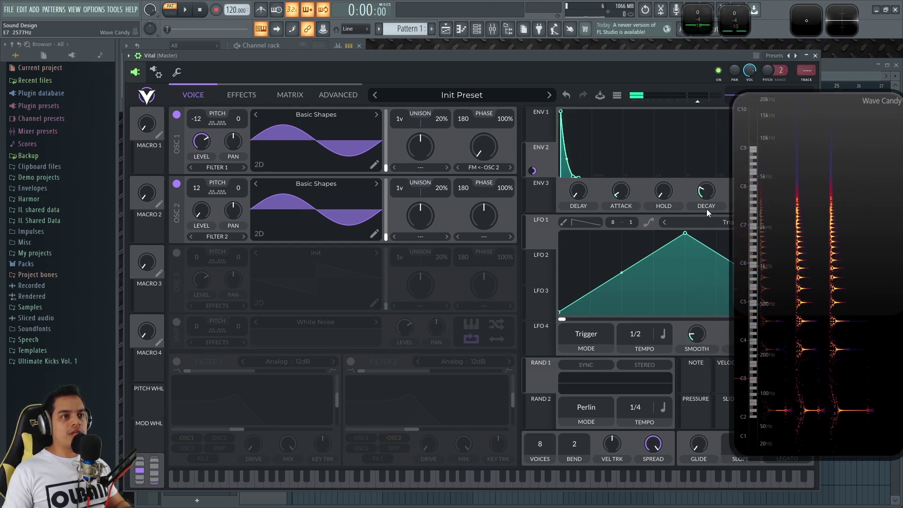
Steepen envelope 2's decay curve to a power of about -4.1 and audition the attack on several notes.
{"action": "left_click_drag", "start_coordinate": [567, 161], "coordinate": [565, 179]}
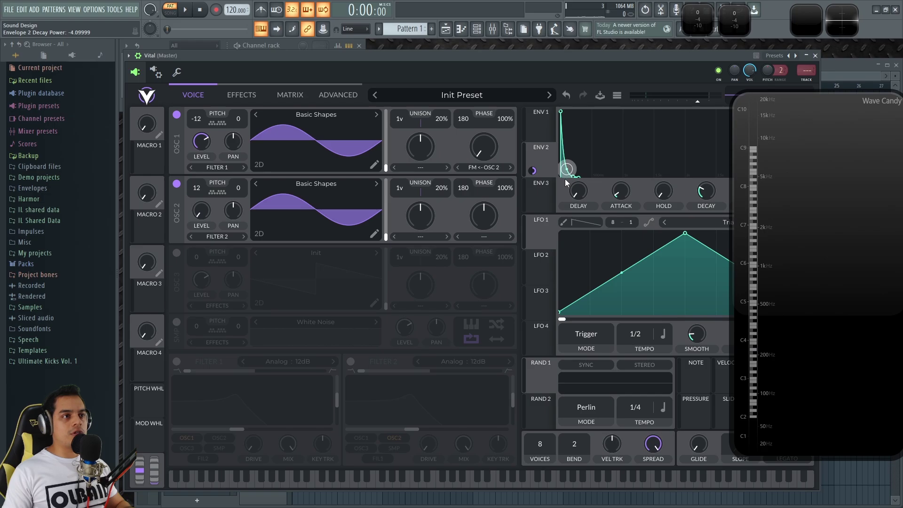
{"action": "key", "text": "x"}
{"action": "key", "text": "r"}
{"action": "key", "text": "q"}
{"action": "key", "text": "x"}
{"action": "key", "text": "x"}
{"action": "key", "text": "x"}
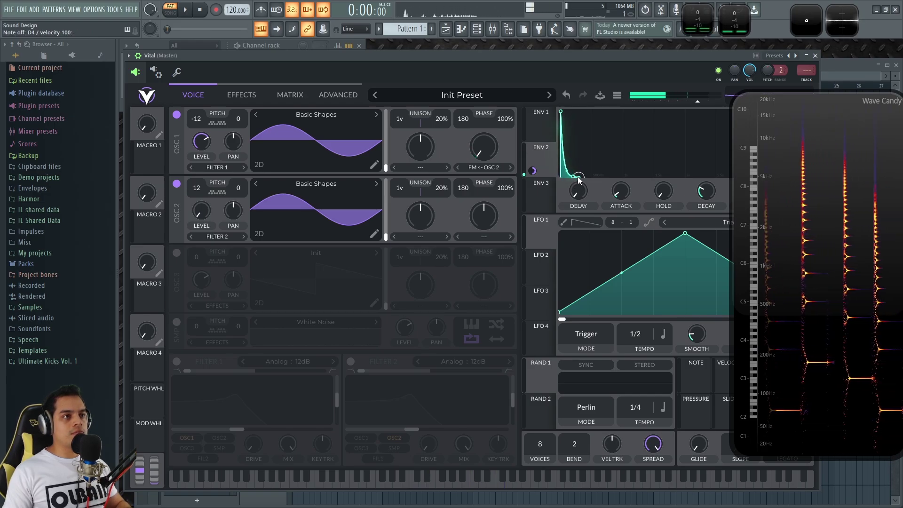
{"action": "key", "text": "z"}
{"action": "key", "text": "x"}
Set envelope 2's modulation of oscillator 1's FM amount to about 0.322 and audition the result.
{"action": "mouse_move", "coordinate": [494, 156]}
{"action": "left_click_drag", "start_coordinate": [485, 178], "coordinate": [485, 170]}
{"action": "key", "text": "x"}
{"action": "key", "text": "r"}
{"action": "key", "text": "q"}
{"action": "key", "text": "x"}
{"action": "key", "text": "x"}
{"action": "key", "text": "x"}
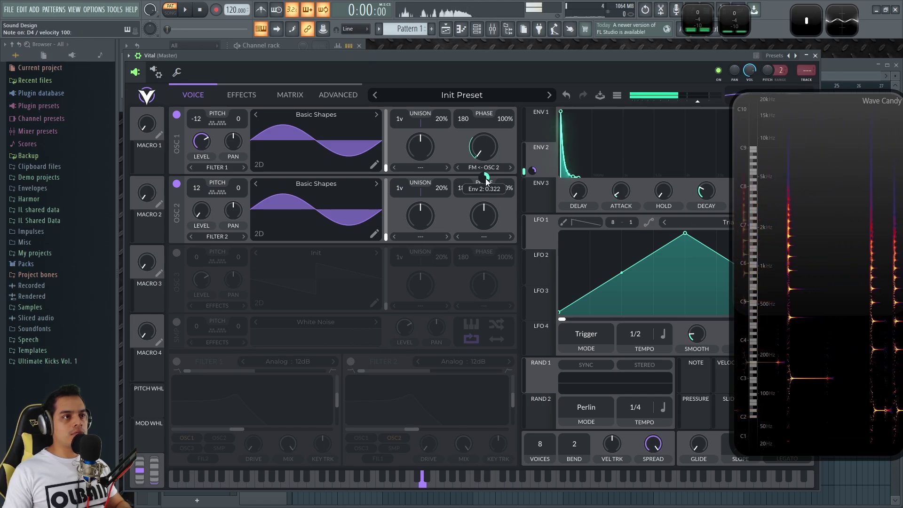
{"action": "key", "text": "y"}
{"action": "key", "text": "e"}
{"action": "key", "text": "w"}
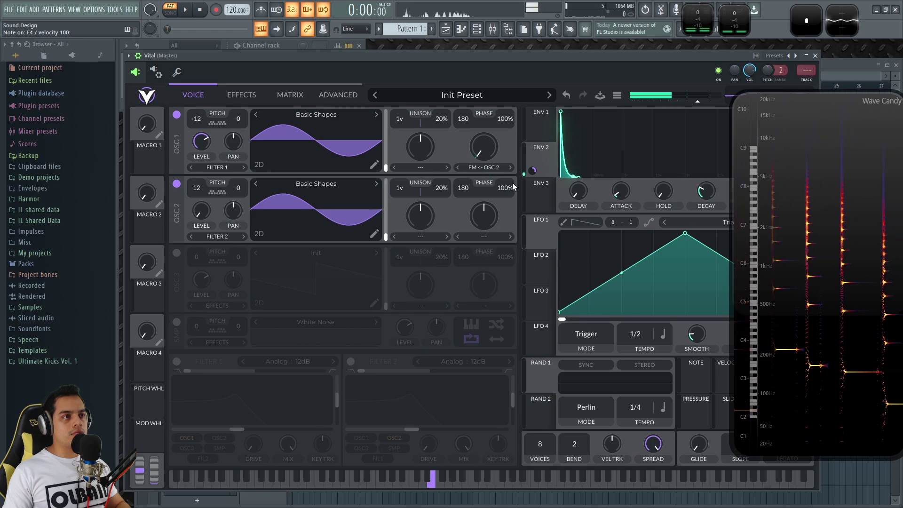
Remove the Wave Candy analyzer from view and reposition the Vital window.
{"action": "left_click_drag", "start_coordinate": [814, 205], "coordinate": [730, 238]}
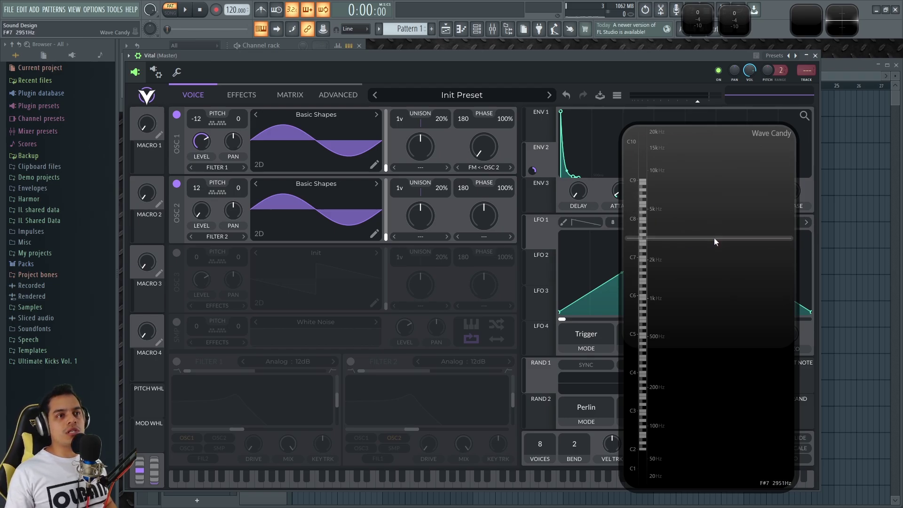
{"action": "double_click", "coordinate": [715, 237]}
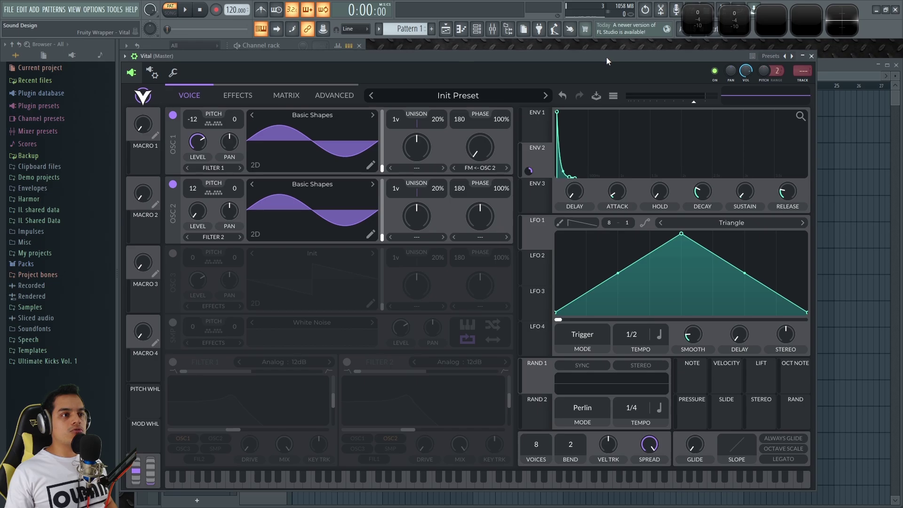
{"action": "left_click_drag", "start_coordinate": [608, 61], "coordinate": [610, 61]}
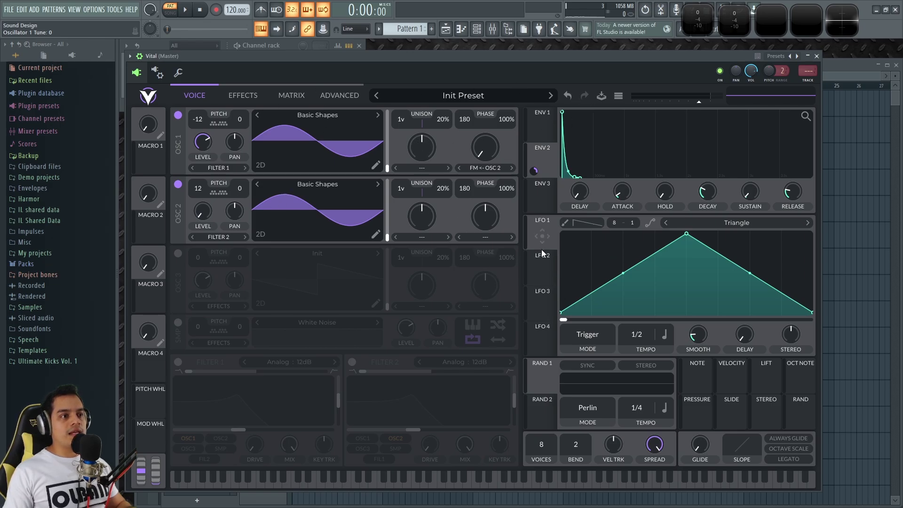
Assign LFO 1 to oscillator 1's transpose and adjust the options of that modulation connection.
{"action": "left_click_drag", "start_coordinate": [442, 236], "coordinate": [201, 121]}
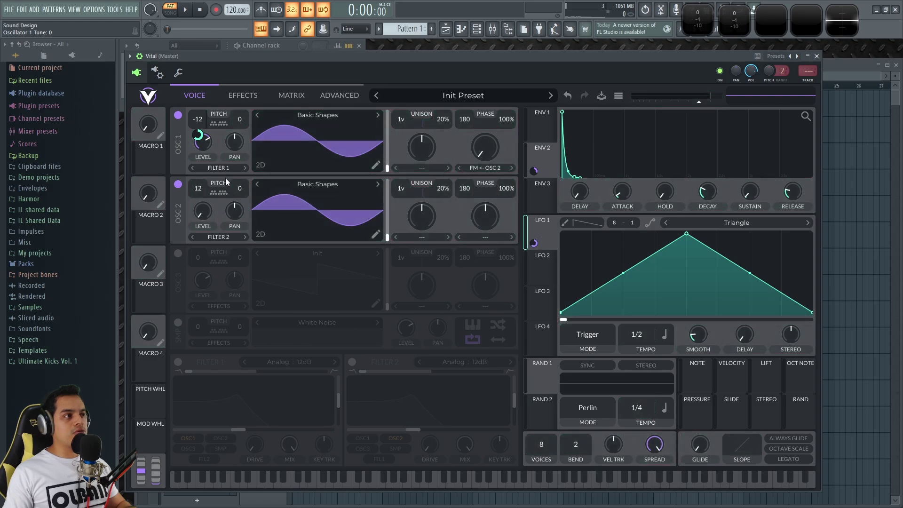
{"action": "right_click", "coordinate": [200, 121]}
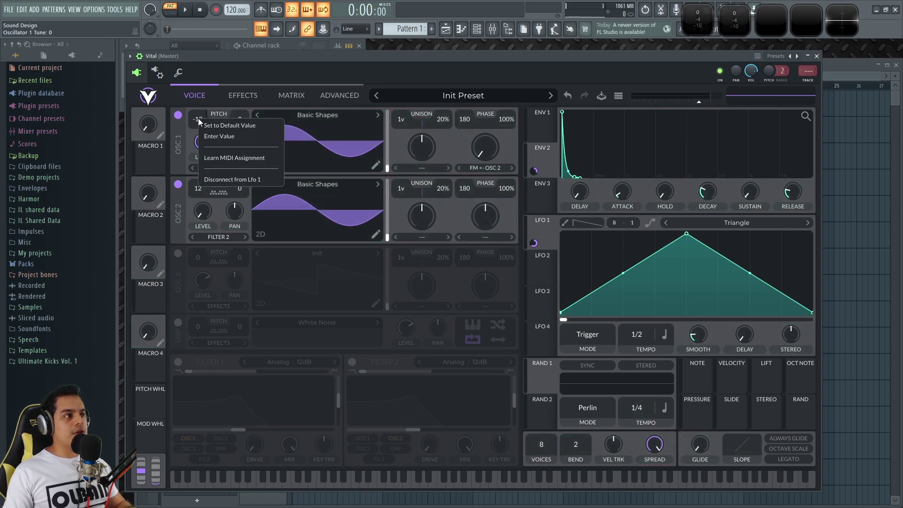
{"action": "key", "text": "Escape"}
{"action": "left_click", "coordinate": [206, 83]}
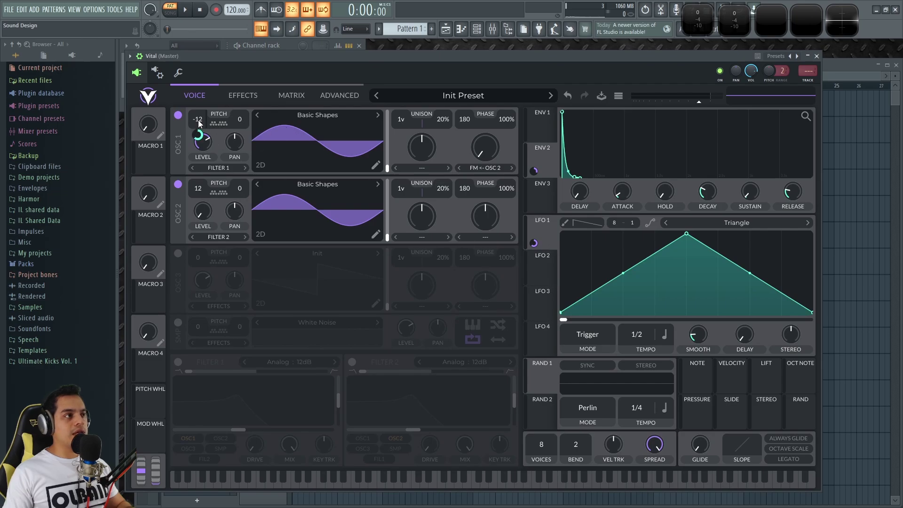
{"action": "right_click", "coordinate": [198, 138]}
{"action": "left_click", "coordinate": [232, 168]}
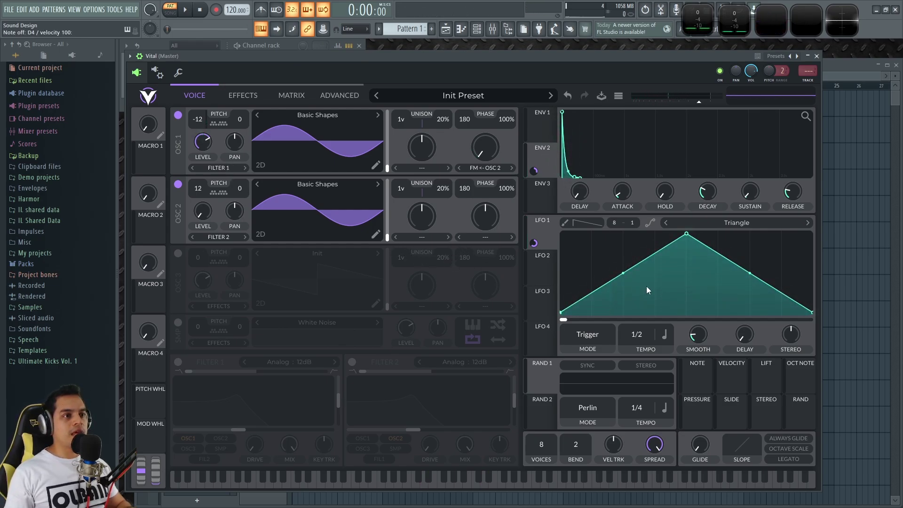
Set LFO 1 to Envelope mode with a tempo-synced rate of 1/1 and audition it.
{"action": "left_click", "coordinate": [588, 335]}
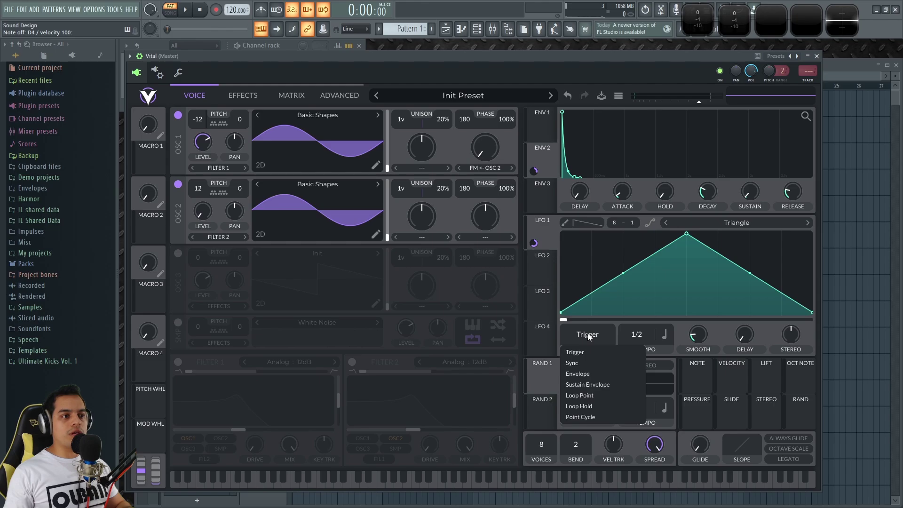
{"action": "left_click", "coordinate": [600, 377]}
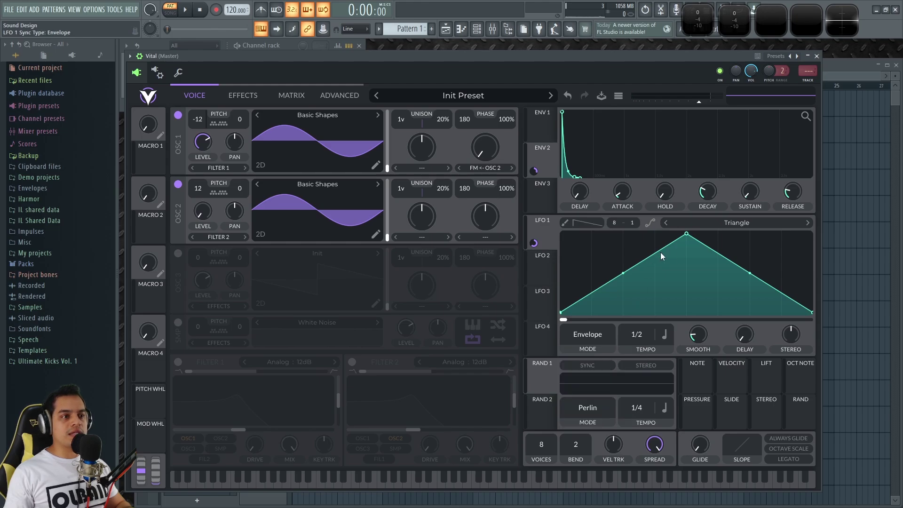
{"action": "left_click", "coordinate": [664, 334]}
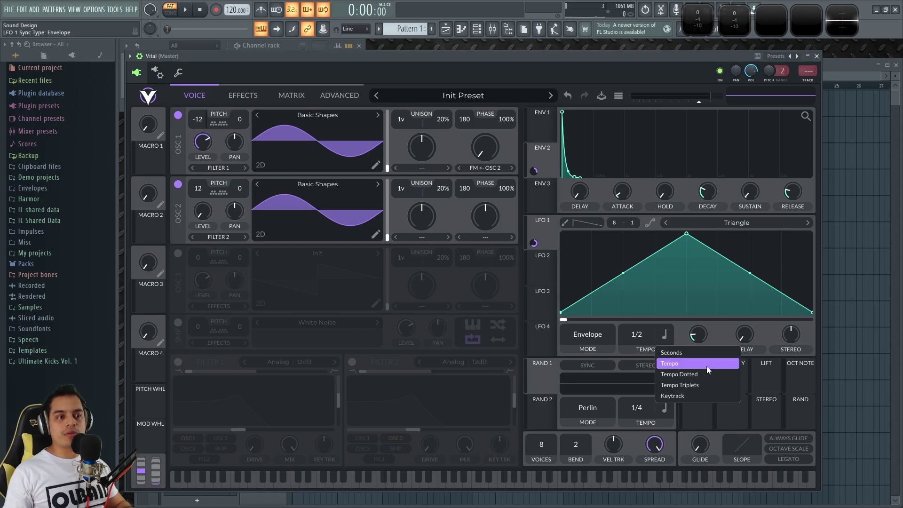
{"action": "left_click", "coordinate": [680, 363]}
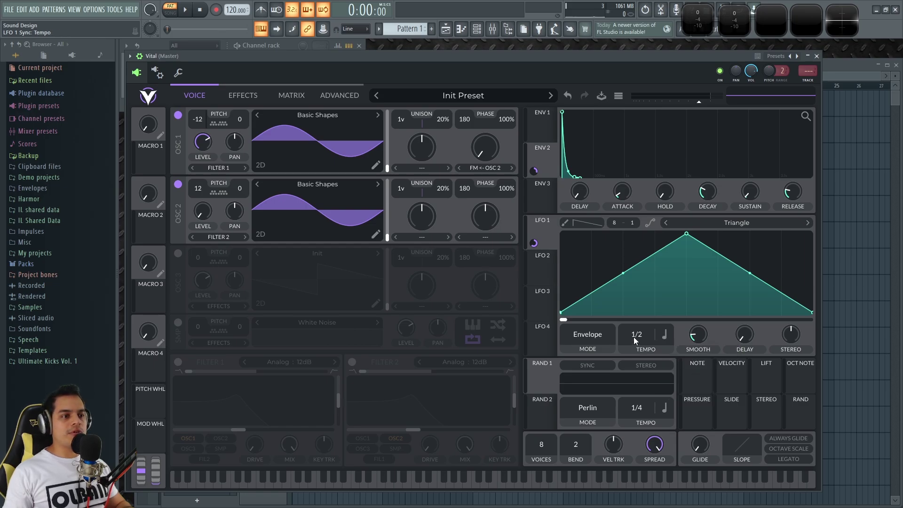
{"action": "mouse_move", "coordinate": [648, 338]}
{"action": "left_mouse_down"}
{"action": "mouse_move", "coordinate": [645, 365]}
{"action": "mouse_move", "coordinate": [640, 325]}
{"action": "mouse_move", "coordinate": [640, 334]}
{"action": "left_mouse_up"}
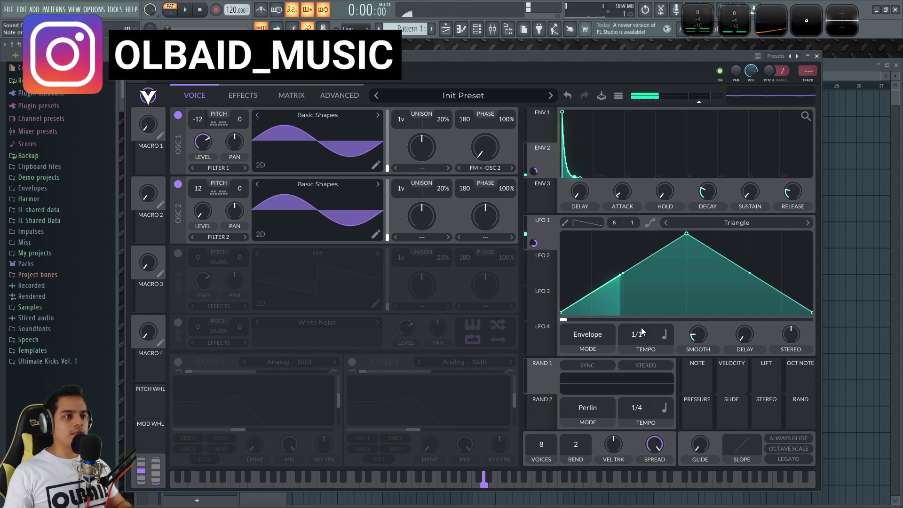
Reshape LFO 1 to start at its peak, dip sharply to zero early on, and rise to a roughly half-height plateau.
{"action": "left_click_drag", "start_coordinate": [694, 235], "coordinate": [563, 248]}
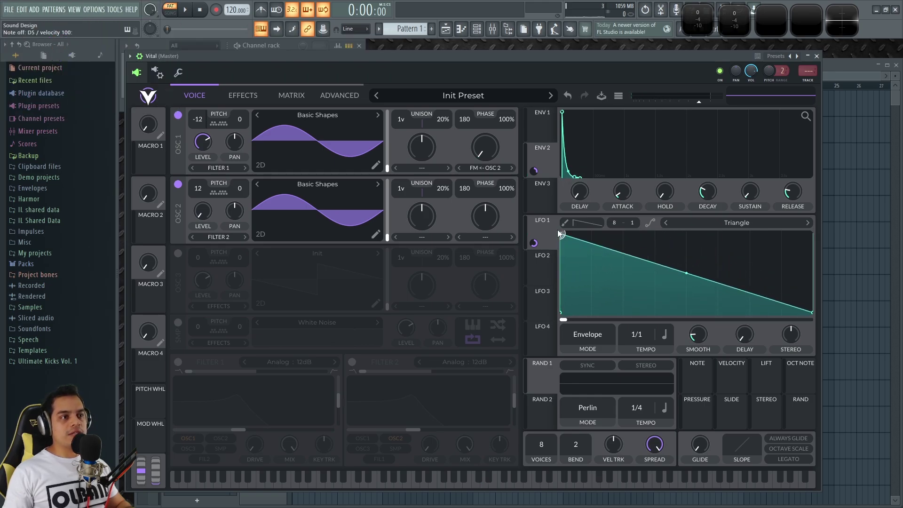
{"action": "double_click", "coordinate": [591, 243]}
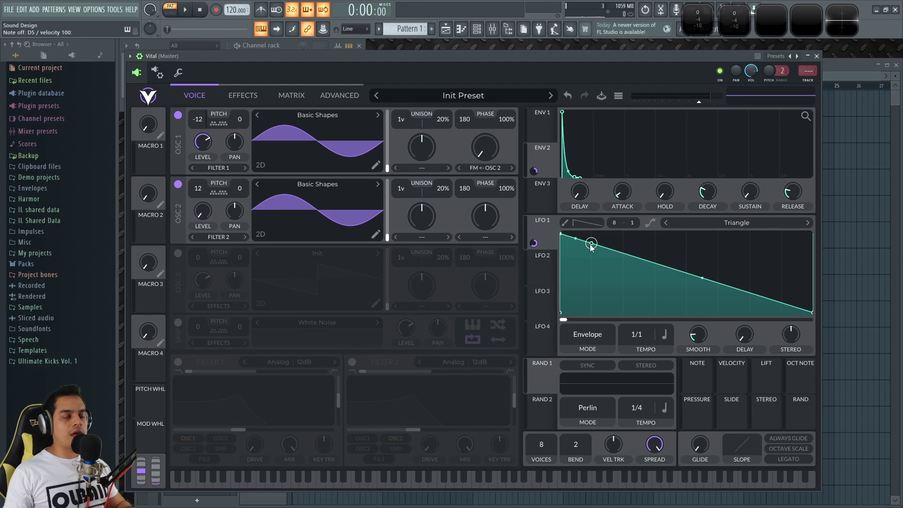
{"action": "double_click", "coordinate": [611, 301]}
{"action": "left_click_drag", "start_coordinate": [610, 301], "coordinate": [611, 315]}
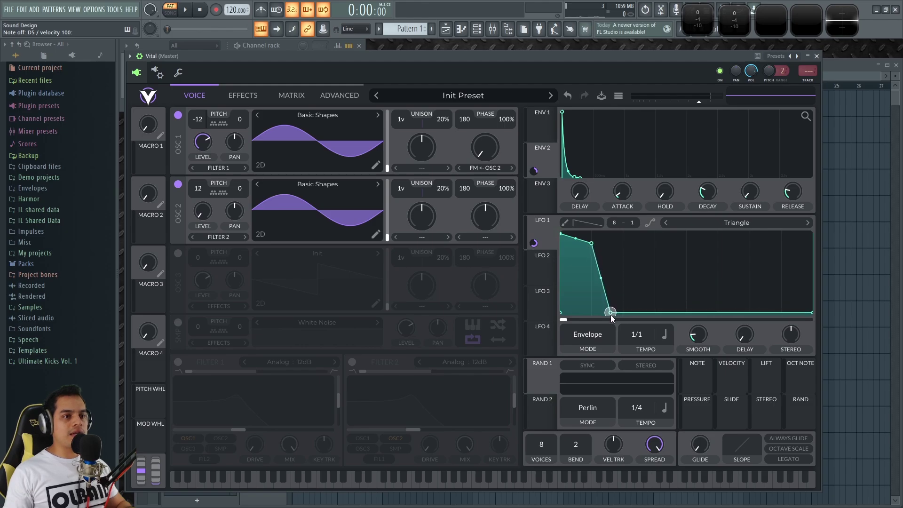
{"action": "double_click", "coordinate": [705, 278]}
{"action": "left_click_drag", "start_coordinate": [702, 276], "coordinate": [698, 275]}
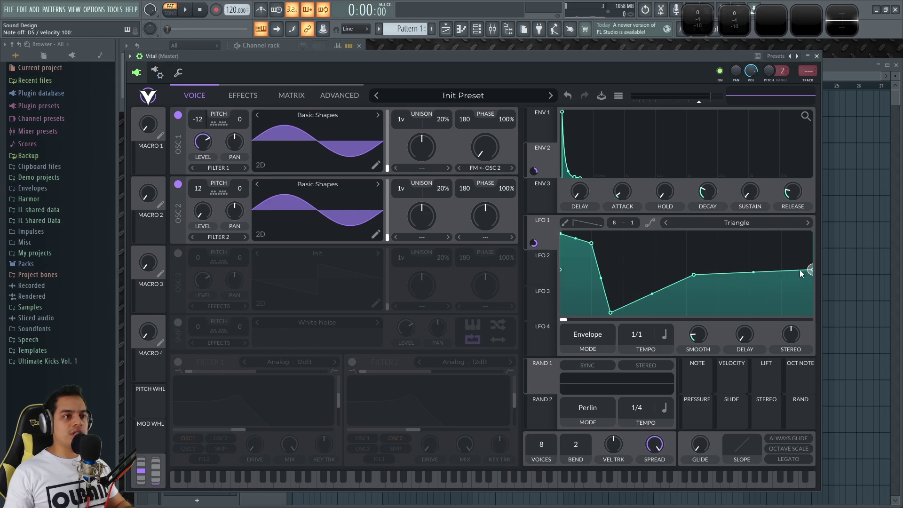
{"action": "left_click_drag", "start_coordinate": [800, 270], "coordinate": [797, 275]}
Audition the LFO 1 pitch curve, moving its initial drop and plateau points earlier and raising the dip slightly.
{"action": "key", "text": "w"}
{"action": "key", "text": "x"}
{"action": "left_click_drag", "start_coordinate": [590, 244], "coordinate": [590, 241]}
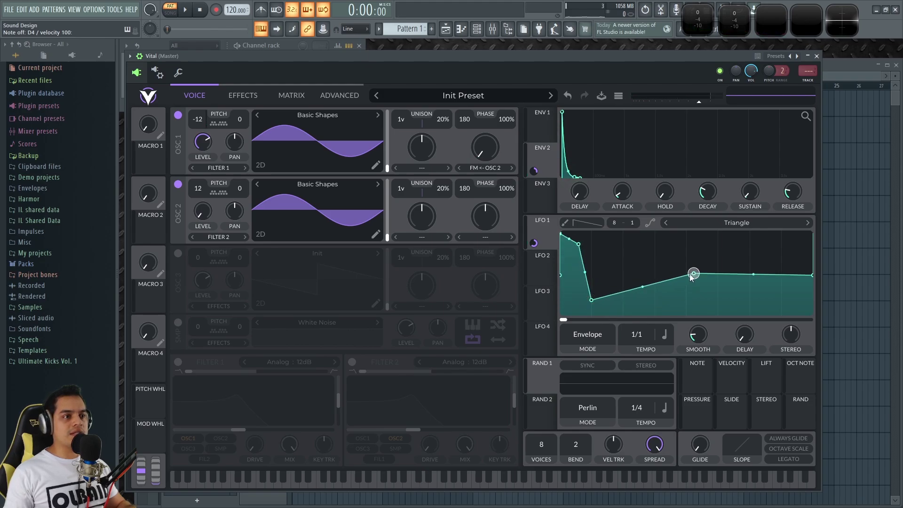
{"action": "key", "text": "w"}
{"action": "key", "text": "x"}
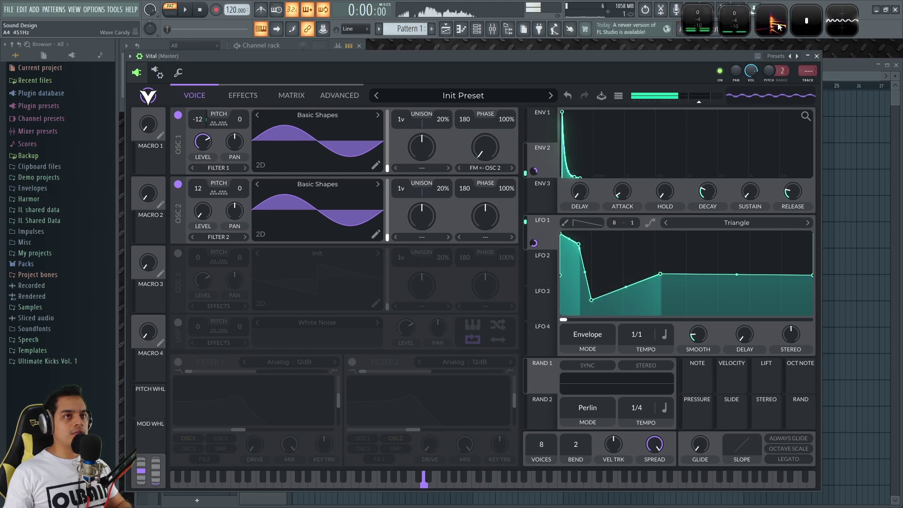
Bring up the Wave Candy analyzer, play a note and move the analyzer clear of the LFO curve.
{"action": "double_click", "coordinate": [772, 22]}
{"action": "key", "text": "w"}
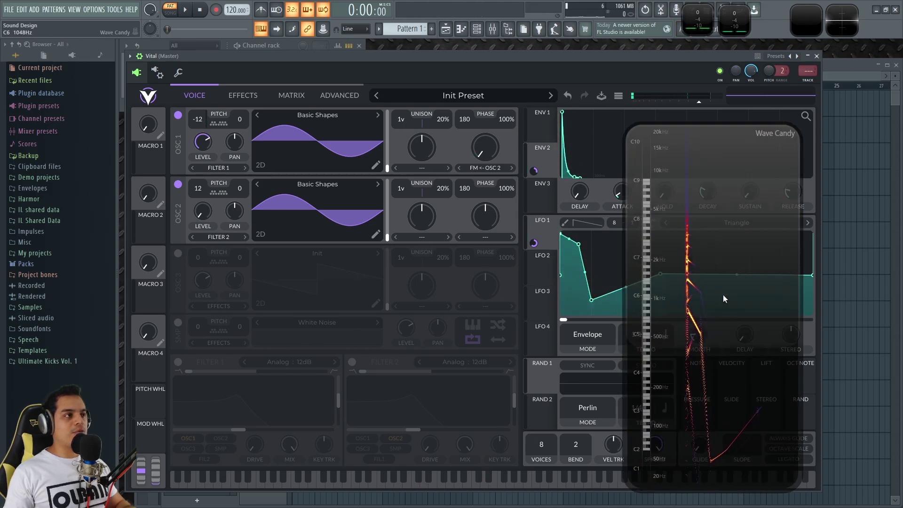
{"action": "left_click_drag", "start_coordinate": [723, 294], "coordinate": [816, 274]}
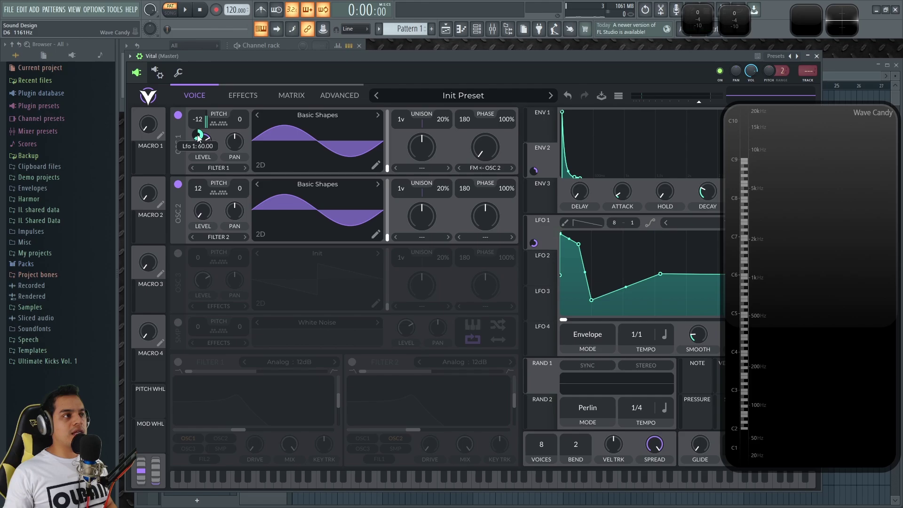
Reduce LFO 1's modulation of oscillator 1's transpose to about 24.72 and audition the pitch drop.
{"action": "left_click_drag", "start_coordinate": [198, 135], "coordinate": [198, 141]}
{"action": "key", "text": "w"}
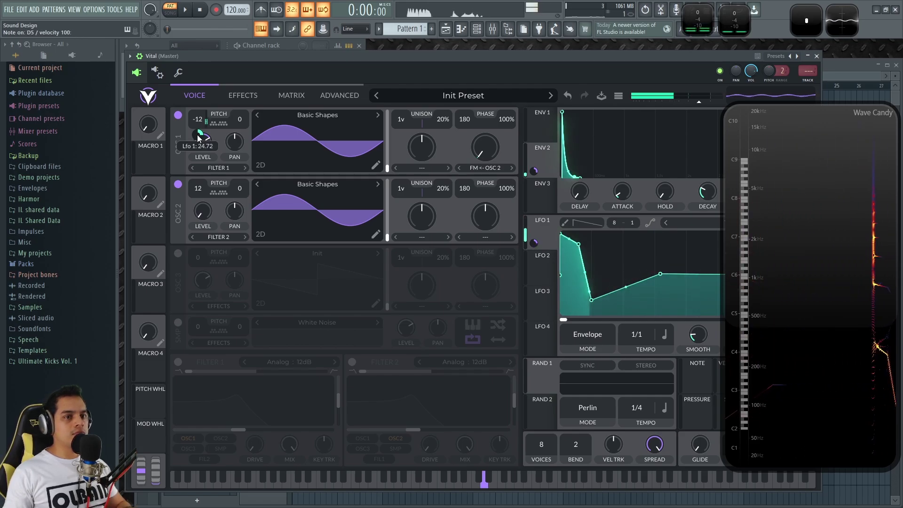
{"action": "key", "text": "x"}
{"action": "key", "text": "w"}
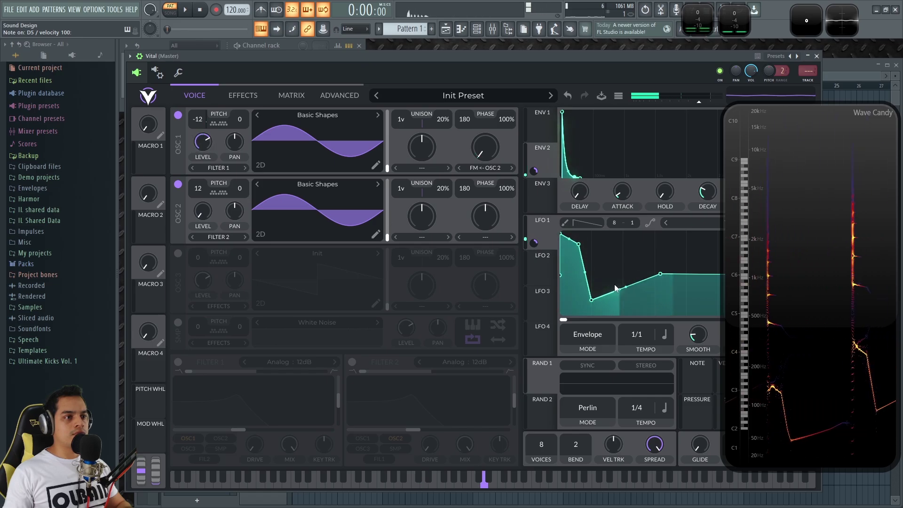
Shift LFO 1's dip slightly later and higher, adjust where its plateau begins, and audition across several notes.
{"action": "left_click_drag", "start_coordinate": [592, 302], "coordinate": [597, 297]}
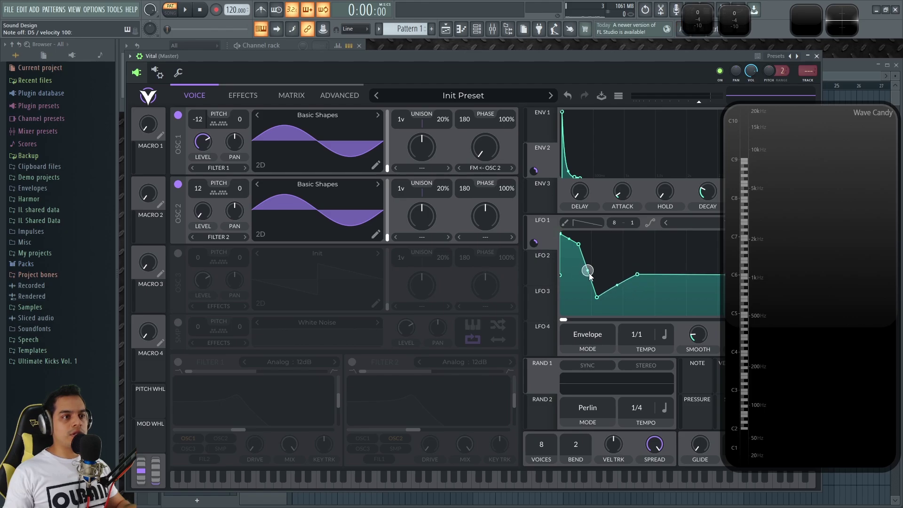
{"action": "key", "text": "c"}
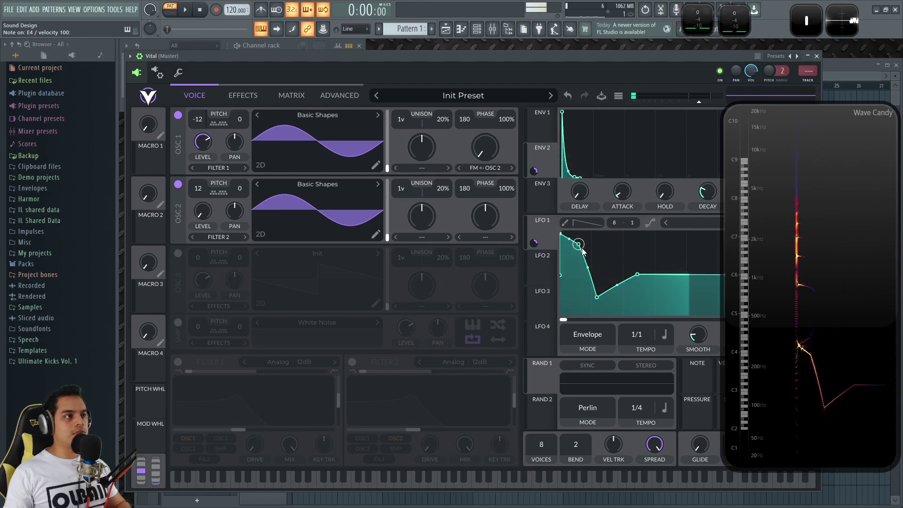
{"action": "left_click_drag", "start_coordinate": [638, 275], "coordinate": [645, 275]}
{"action": "key", "text": "w"}
{"action": "key", "text": "t"}
{"action": "key", "text": "i"}
{"action": "key", "text": "e"}
{"action": "key", "text": "w"}
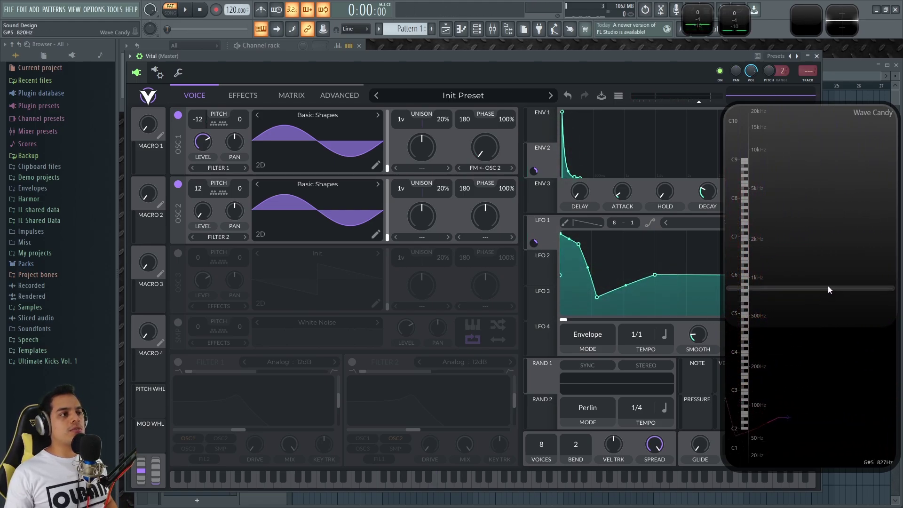
Compare the same note on the Tabla and Vital channels, examining their pitch curves in the analyzer.
{"action": "left_click", "coordinate": [293, 45]}
{"action": "key", "text": "x"}
{"action": "left_click", "coordinate": [227, 68]}
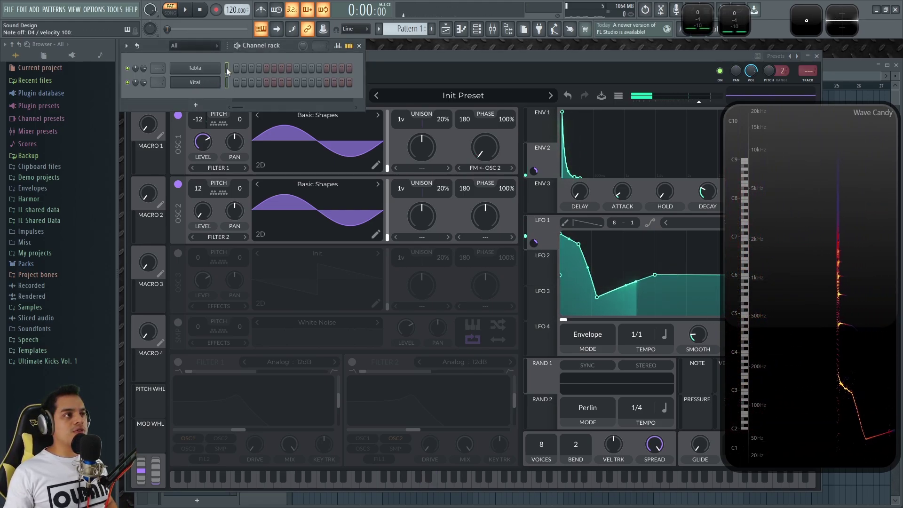
{"action": "key", "text": "x"}
{"action": "key", "text": "x"}
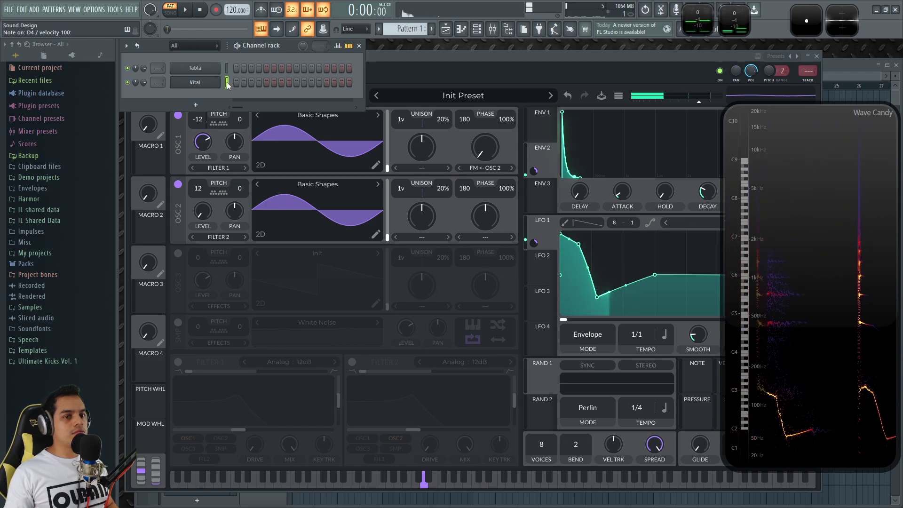
{"action": "left_click", "coordinate": [226, 81]}
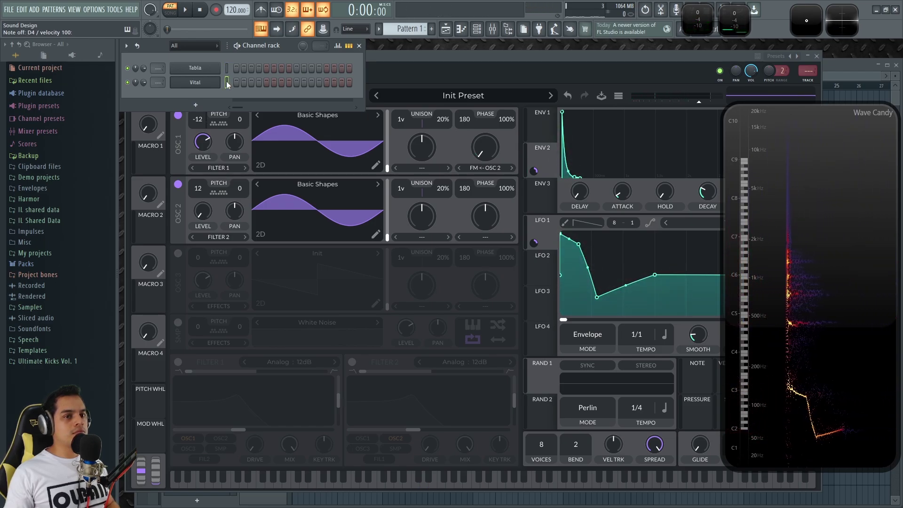
{"action": "key", "text": "x"}
Fine-tune LFO 1's shoulder, dip and plateau points by ear, and put the Wave Candy analyzer away.
{"action": "left_click", "coordinate": [581, 248]}
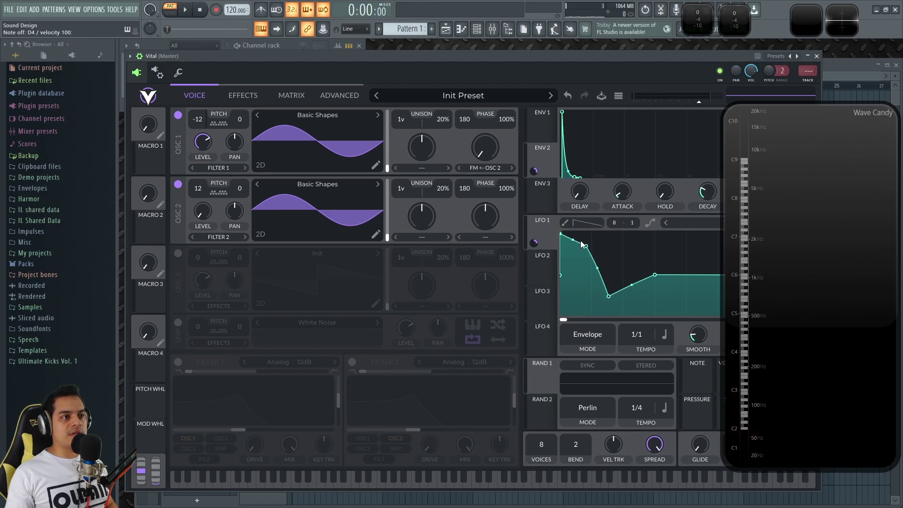
{"action": "key", "text": "x"}
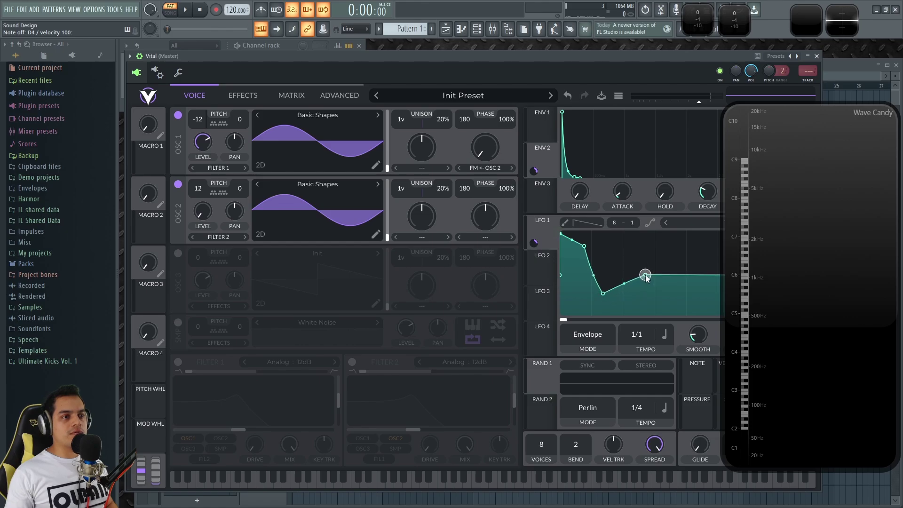
{"action": "key", "text": "x"}
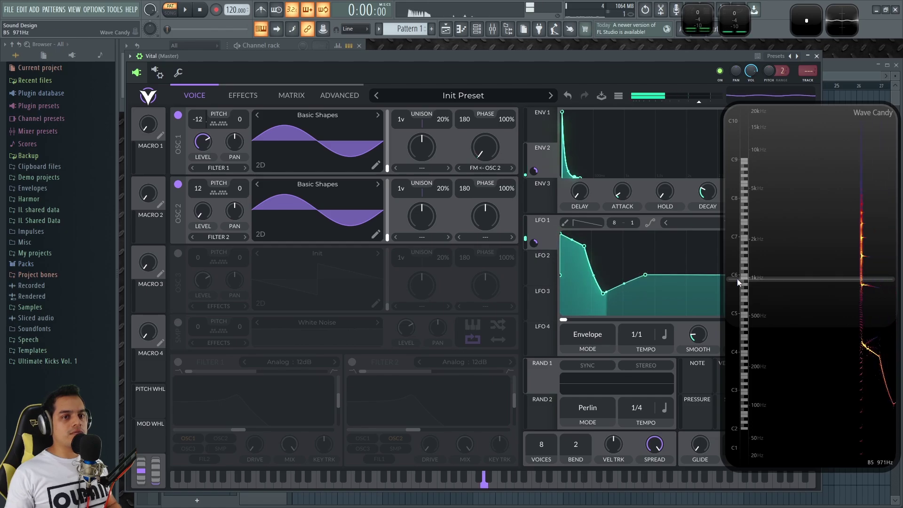
{"action": "double_click", "coordinate": [797, 244]}
Enable the chorus effect with 4 voices, narrow its filter to a mid-to-high band and lower its spread.
{"action": "left_click", "coordinate": [251, 95]}
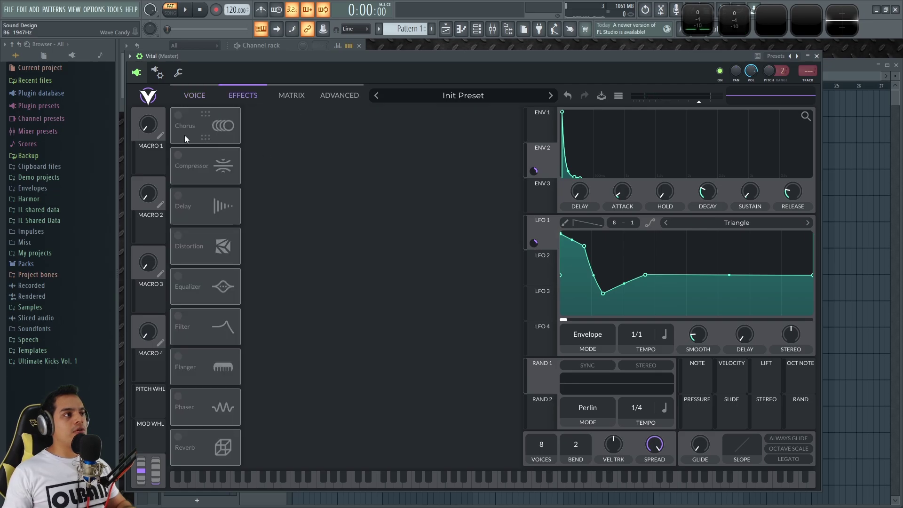
{"action": "left_click", "coordinate": [178, 116]}
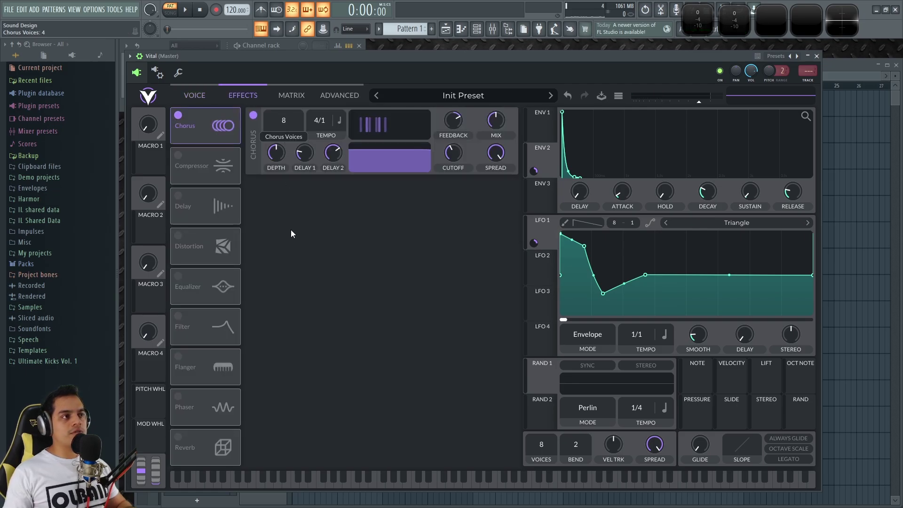
{"action": "left_click_drag", "start_coordinate": [291, 234], "coordinate": [292, 267]}
{"action": "mouse_move", "coordinate": [390, 160]}
{"action": "left_mouse_down"}
{"action": "mouse_move", "coordinate": [399, 182]}
{"action": "mouse_move", "coordinate": [393, 159]}
{"action": "mouse_move", "coordinate": [404, 161]}
{"action": "left_mouse_up"}
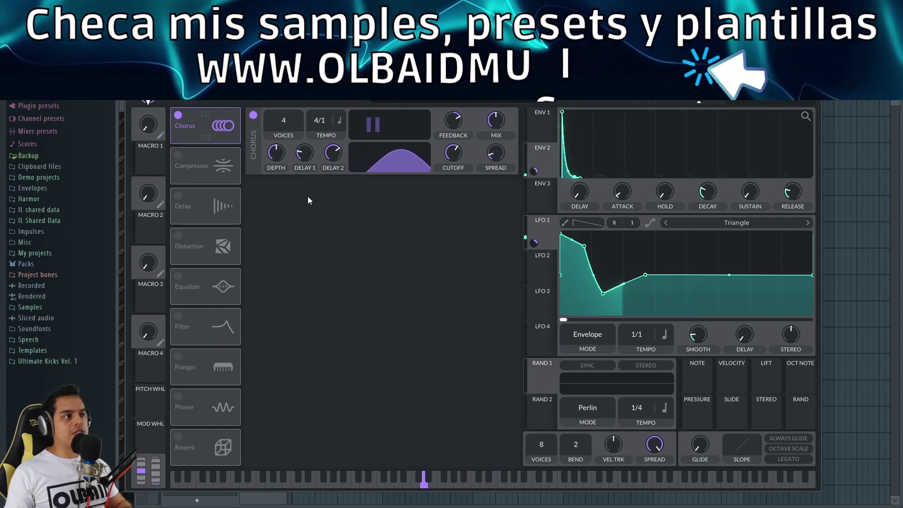
Enable Soft Clip distortion and adjust its drive to a moderate amount while auditioning notes.
{"action": "left_click", "coordinate": [179, 242]}
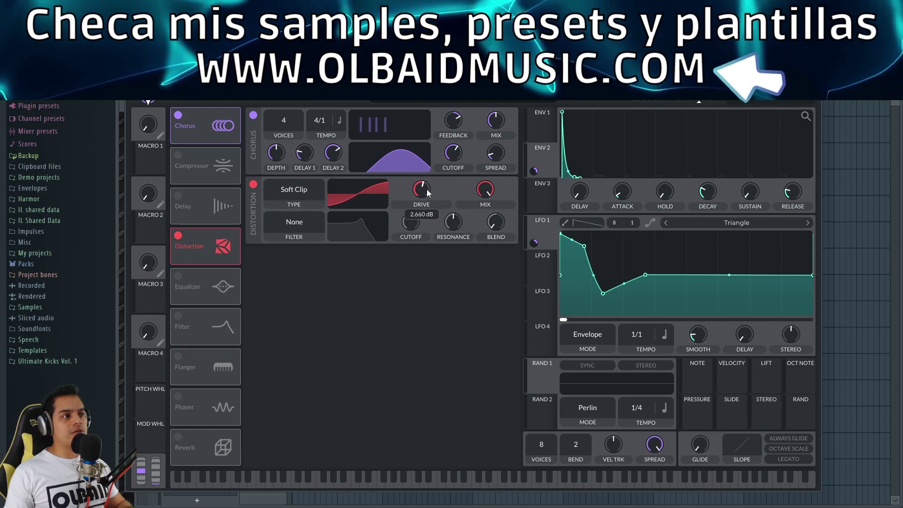
{"action": "left_click_drag", "start_coordinate": [427, 190], "coordinate": [430, 188]}
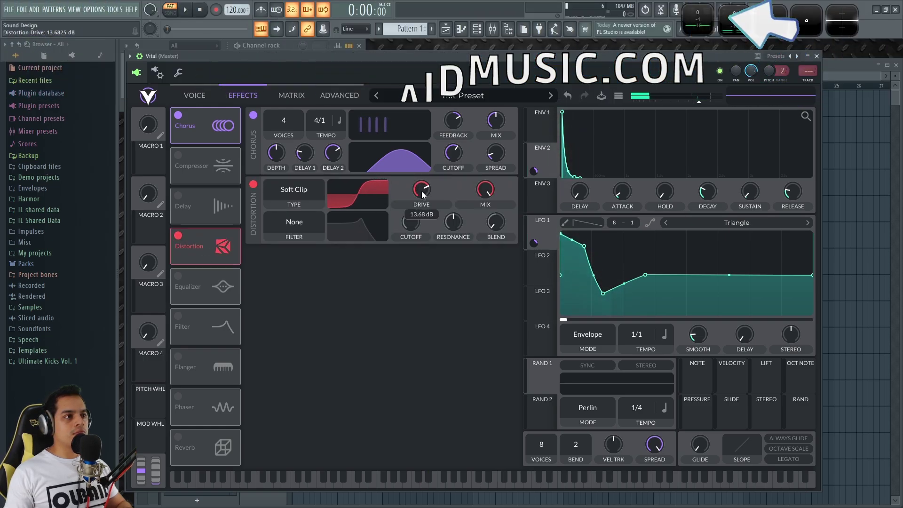
{"action": "left_click_drag", "start_coordinate": [422, 191], "coordinate": [422, 195]}
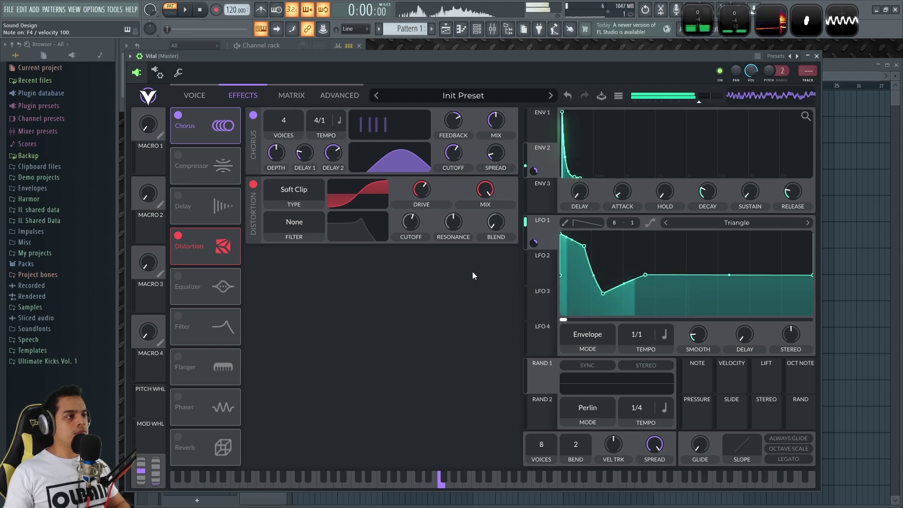
Enable reverb, shape its low and high damping, raise the mix and set the decay time to about 0.408 secs.
{"action": "left_click", "coordinate": [178, 437]}
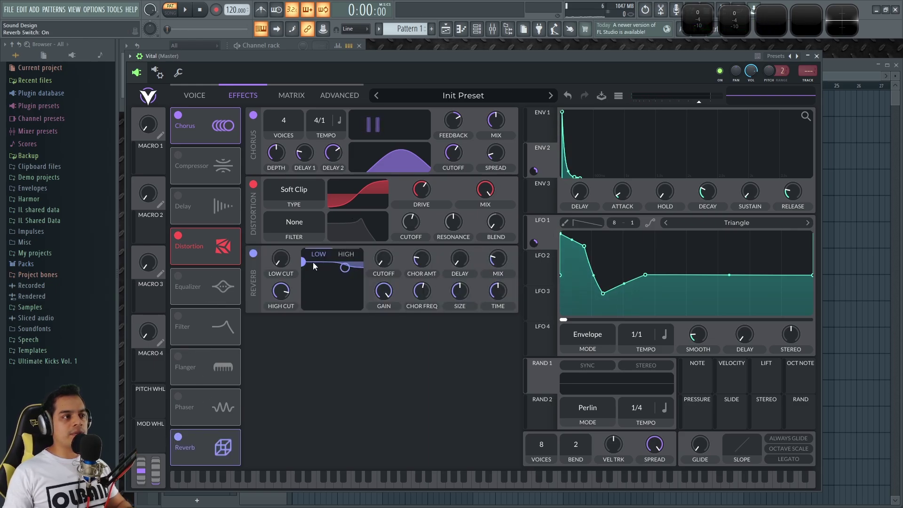
{"action": "left_click_drag", "start_coordinate": [338, 309], "coordinate": [332, 351]}
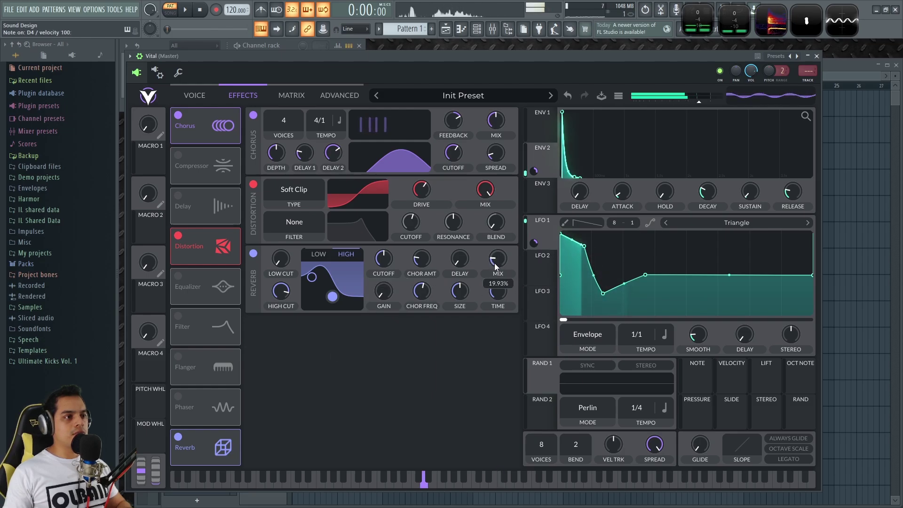
{"action": "left_click_drag", "start_coordinate": [502, 295], "coordinate": [497, 300]}
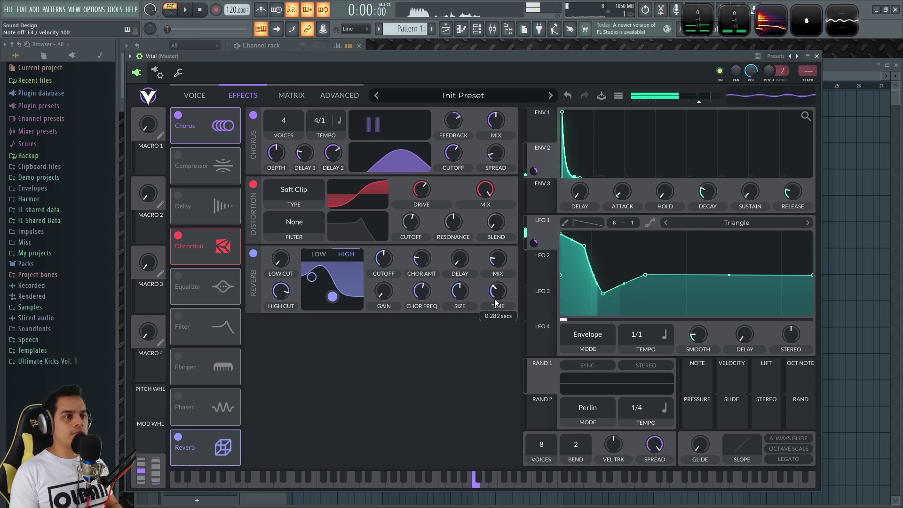
{"action": "left_click_drag", "start_coordinate": [494, 263], "coordinate": [498, 242]}
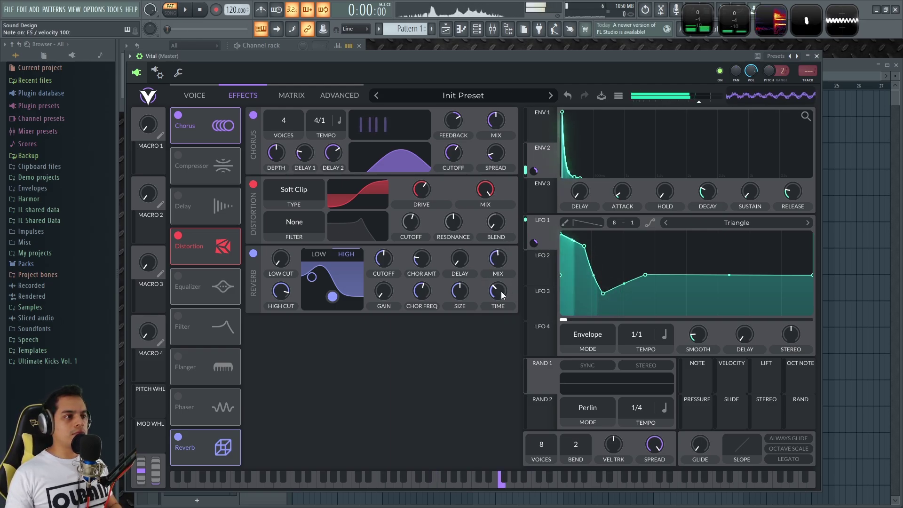
{"action": "mouse_move", "coordinate": [501, 295]}
{"action": "left_mouse_down"}
{"action": "mouse_move", "coordinate": [505, 285]}
{"action": "mouse_move", "coordinate": [497, 298]}
{"action": "left_mouse_up"}
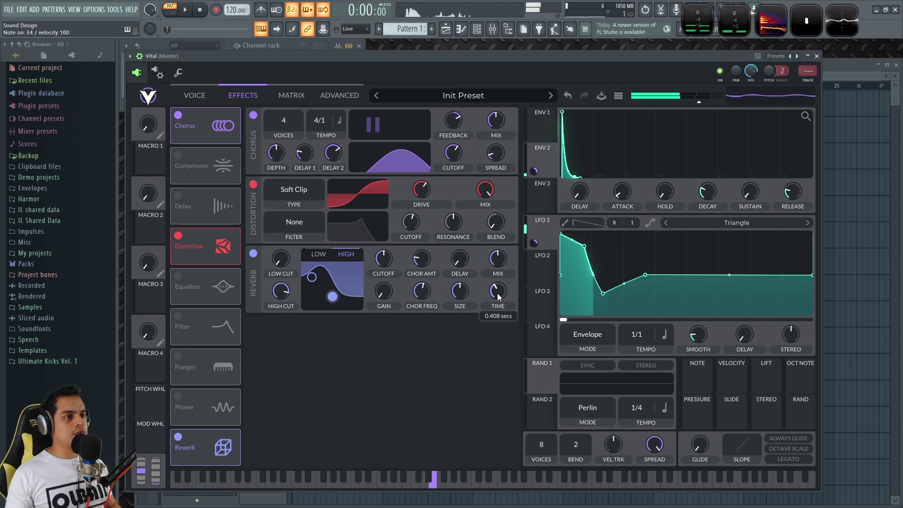
Bring back the Wave Candy analyzer and lengthen Envelope 1's decay while auditioning notes.
{"action": "left_click", "coordinate": [773, 24]}
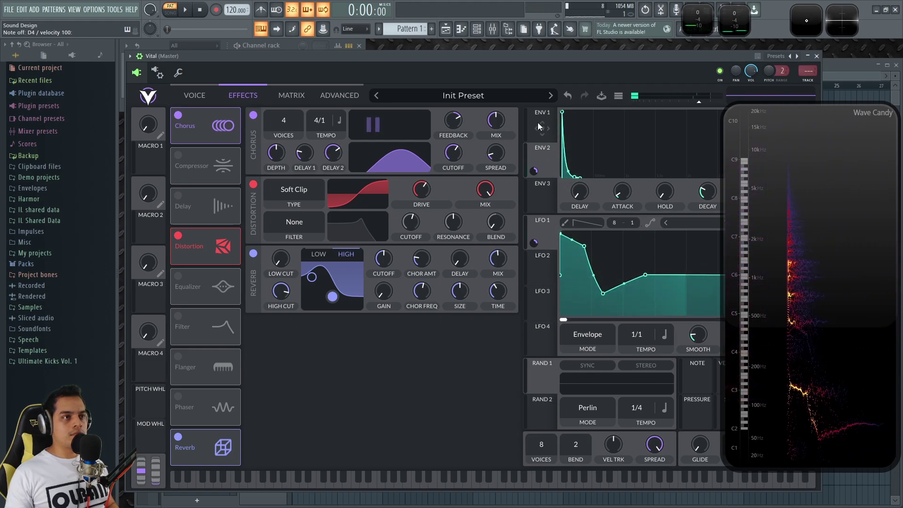
{"action": "mouse_move", "coordinate": [704, 195]}
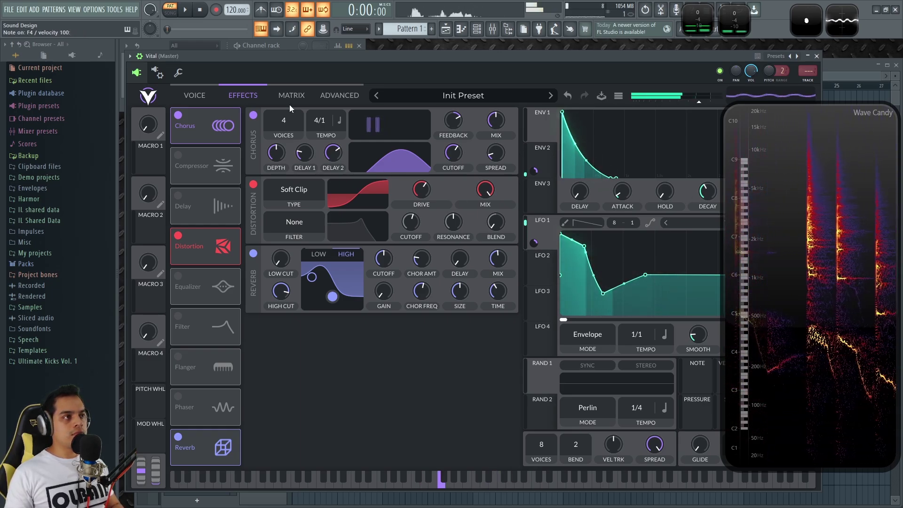
Assign Macro 1 to the amount of LFO 1's Osc 1 Transpose modulation and lower that modulation's base amount to around zero.
{"action": "left_click", "coordinate": [282, 95]}
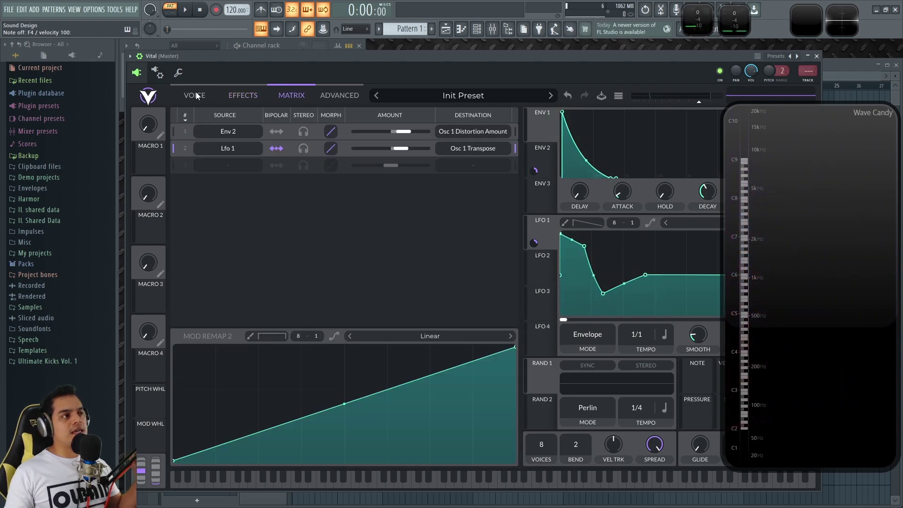
{"action": "left_click", "coordinate": [215, 97]}
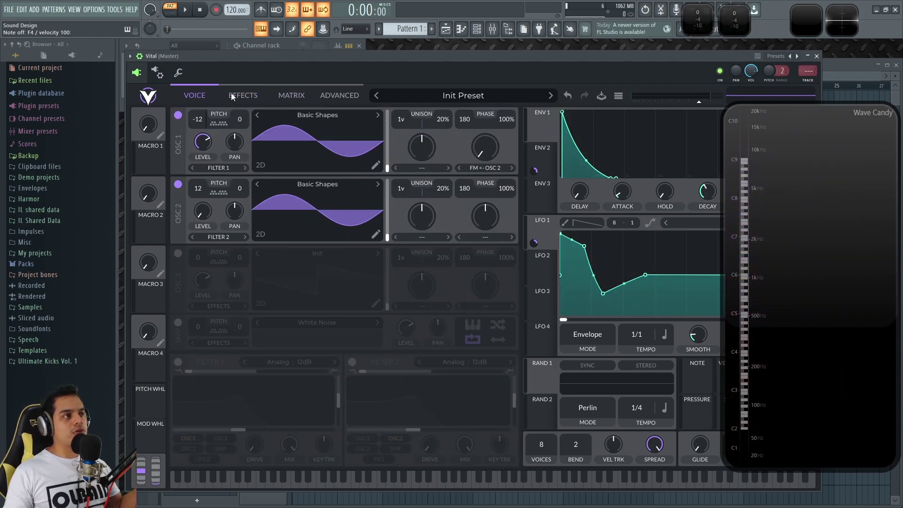
{"action": "left_click", "coordinate": [290, 96]}
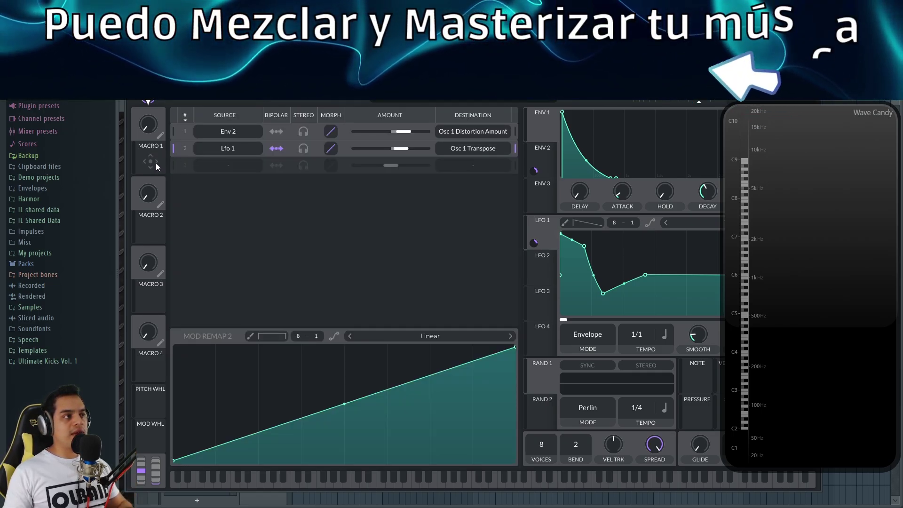
{"action": "left_click_drag", "start_coordinate": [150, 162], "coordinate": [399, 159]}
{"action": "mouse_move", "coordinate": [390, 164]}
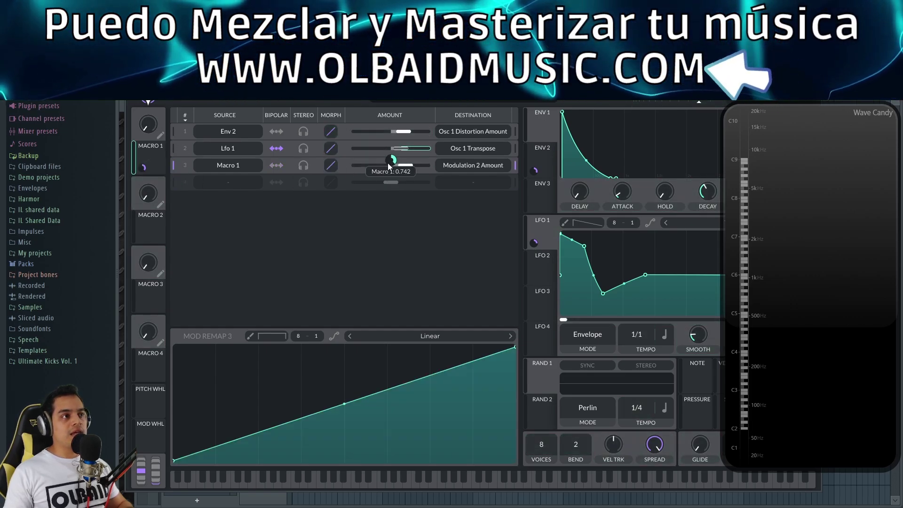
{"action": "left_click_drag", "start_coordinate": [403, 148], "coordinate": [393, 151]}
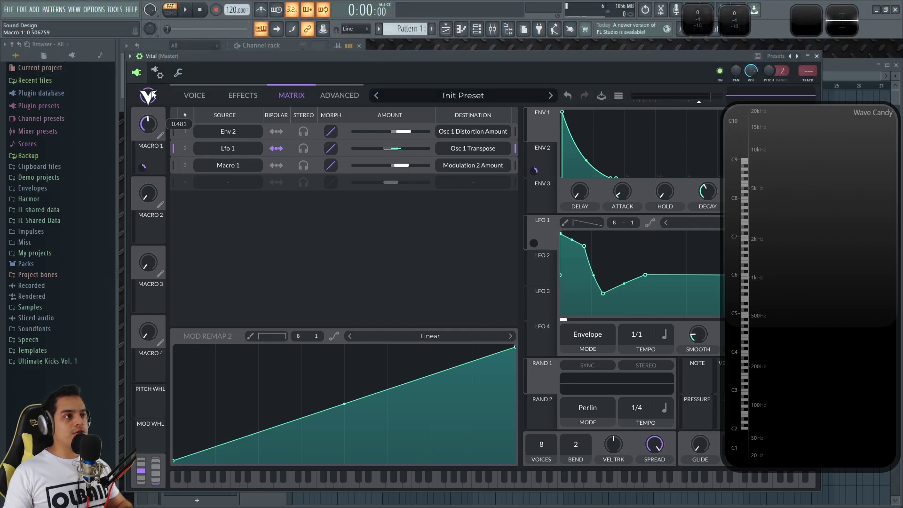
Turn Macro 1 up to maximum and set its depth on the Modulation 2 Amount to 0.311 while auditioning notes.
{"action": "key", "text": "w"}
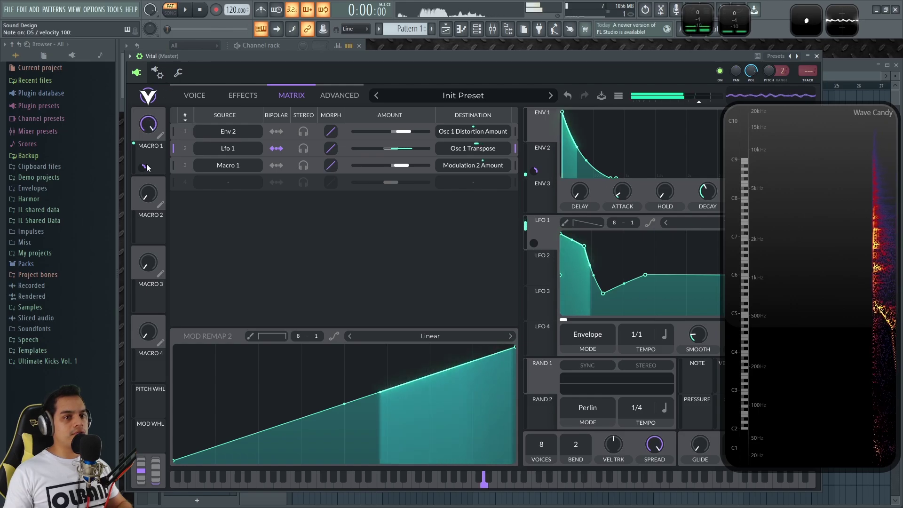
{"action": "mouse_move", "coordinate": [144, 166]}
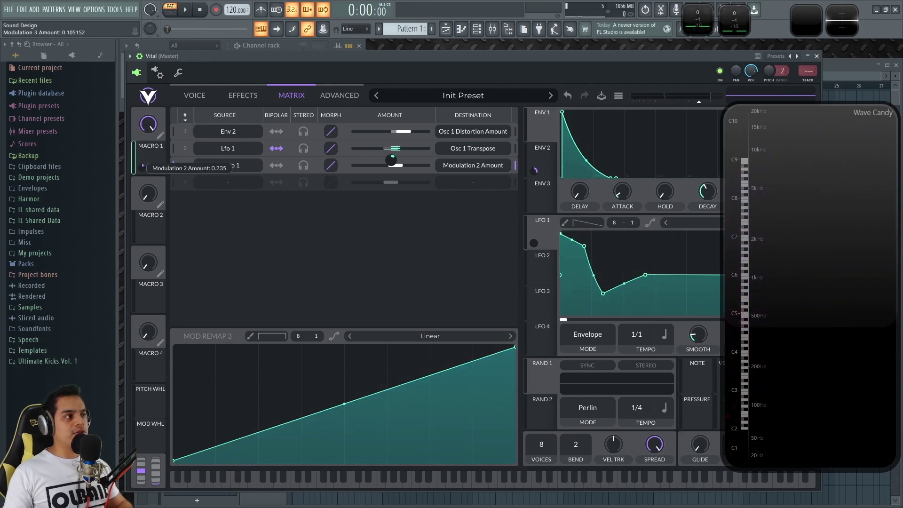
{"action": "key", "text": "w"}
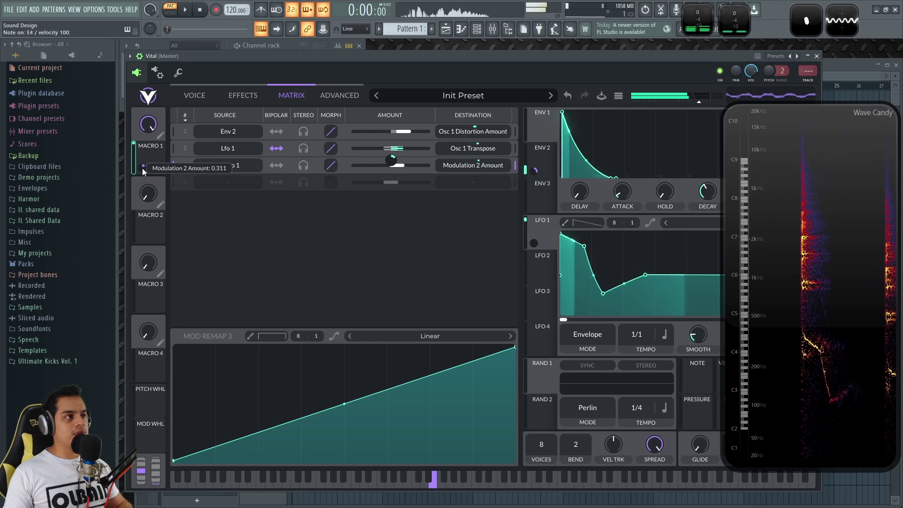
Compare the tabla's pitch bend with Macro 1 at minimum and at maximum by playing several notes.
{"action": "left_click_drag", "start_coordinate": [154, 130], "coordinate": [153, 225]}
{"action": "key", "text": "e"}
{"action": "key", "text": "c"}
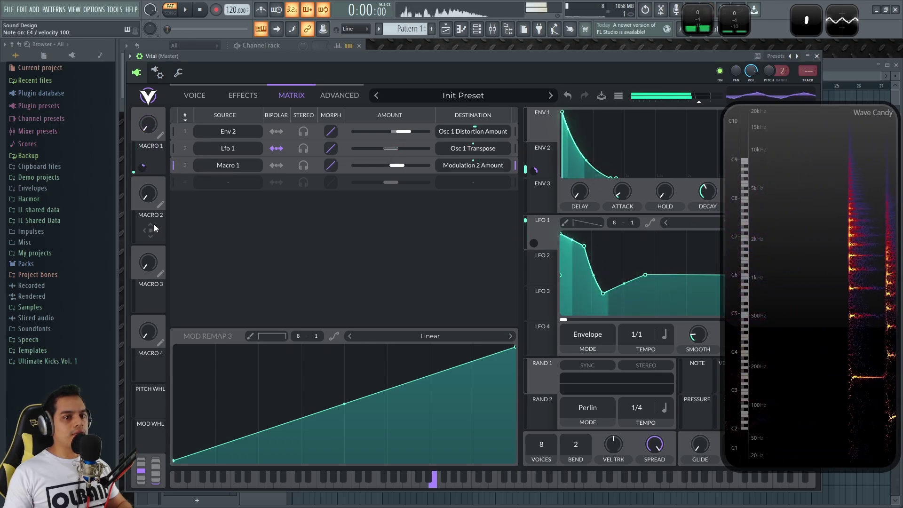
{"action": "key", "text": "y"}
{"action": "key", "text": "e"}
{"action": "key", "text": "w"}
{"action": "key", "text": "c"}
{"action": "key", "text": "c"}
{"action": "left_click_drag", "start_coordinate": [149, 128], "coordinate": [150, 14]}
{"action": "key", "text": "c"}
{"action": "key", "text": "e"}
Set Macro 1's depth on the Modulation 2 Amount to 0.235 and audition notes across the keyboard.
{"action": "mouse_move", "coordinate": [145, 168]}
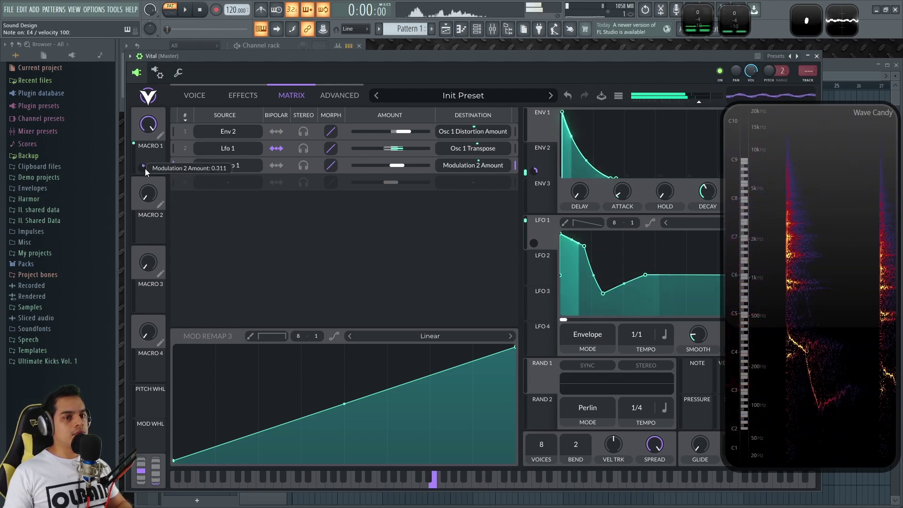
{"action": "key", "text": "c"}
{"action": "mouse_move", "coordinate": [145, 168]}
{"action": "left_mouse_down"}
{"action": "mouse_move", "coordinate": [153, 163]}
{"action": "mouse_move", "coordinate": [144, 171]}
{"action": "left_mouse_up"}
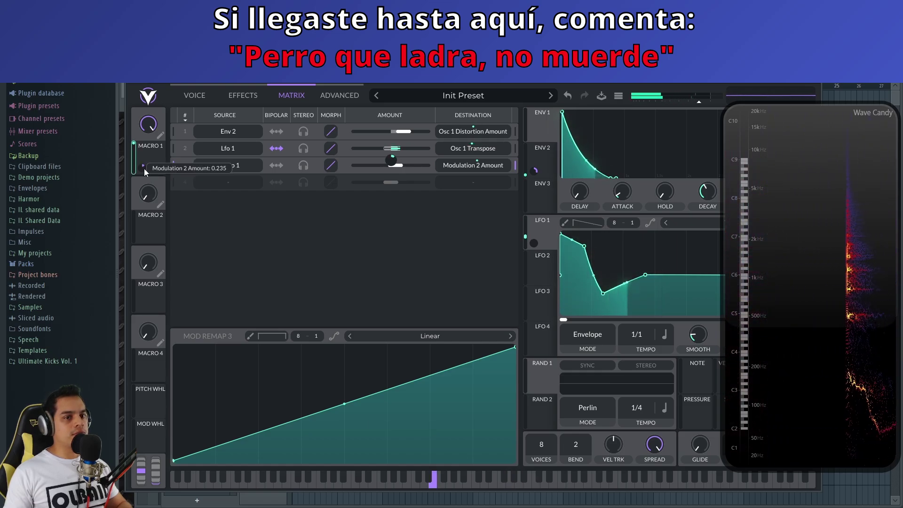
{"action": "key", "text": "w"}
{"action": "key", "text": "q"}
{"action": "key", "text": "x"}
{"action": "key", "text": "t"}
{"action": "key", "text": "u"}
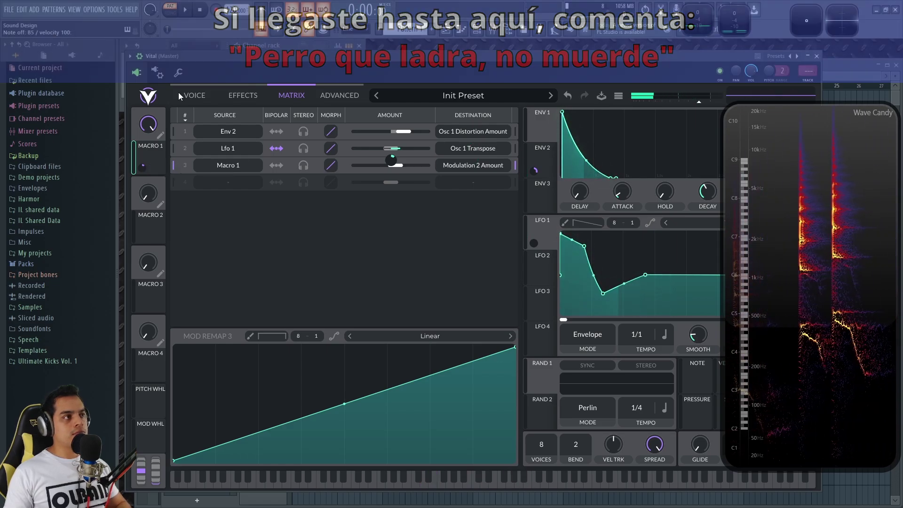
Display the oscillator settings and audition the patch.
{"action": "left_click", "coordinate": [190, 96]}
{"action": "key", "text": "c"}
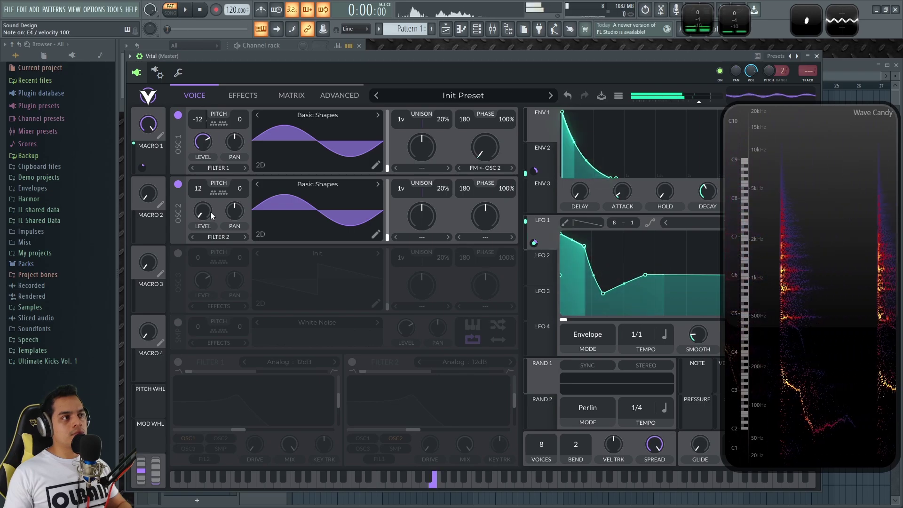